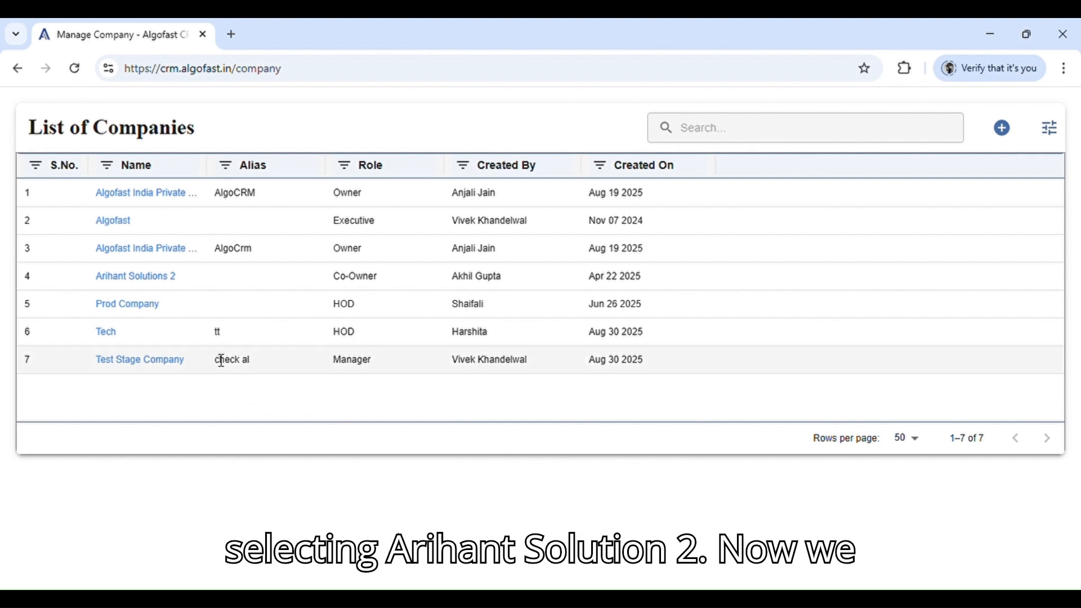
Open the Arihant Solutions 2 company and show the Enquiry list in its Call Explorer
click(167, 287)
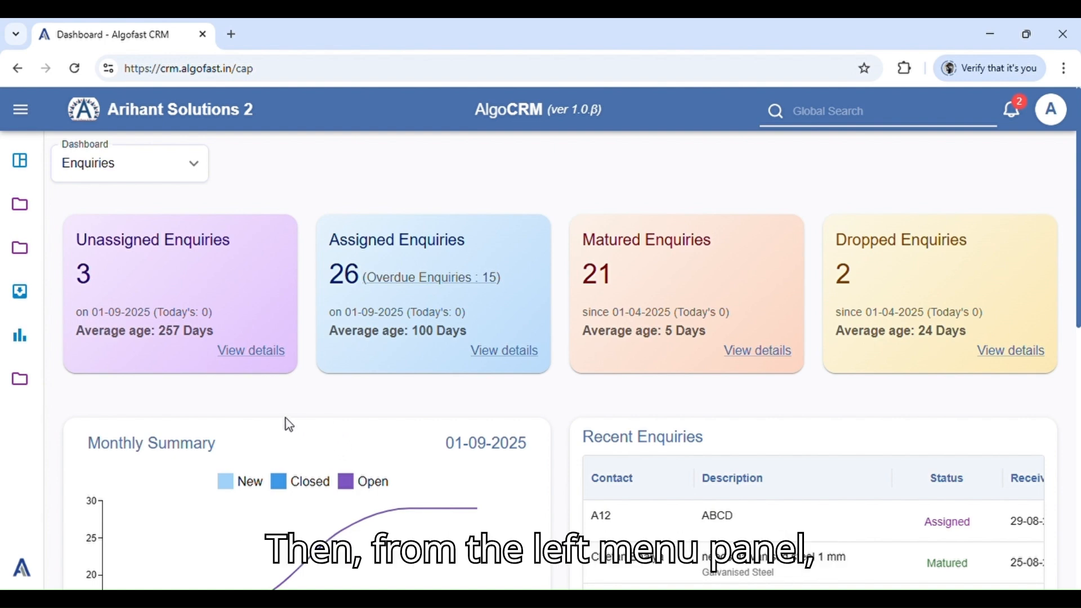
click(25, 300)
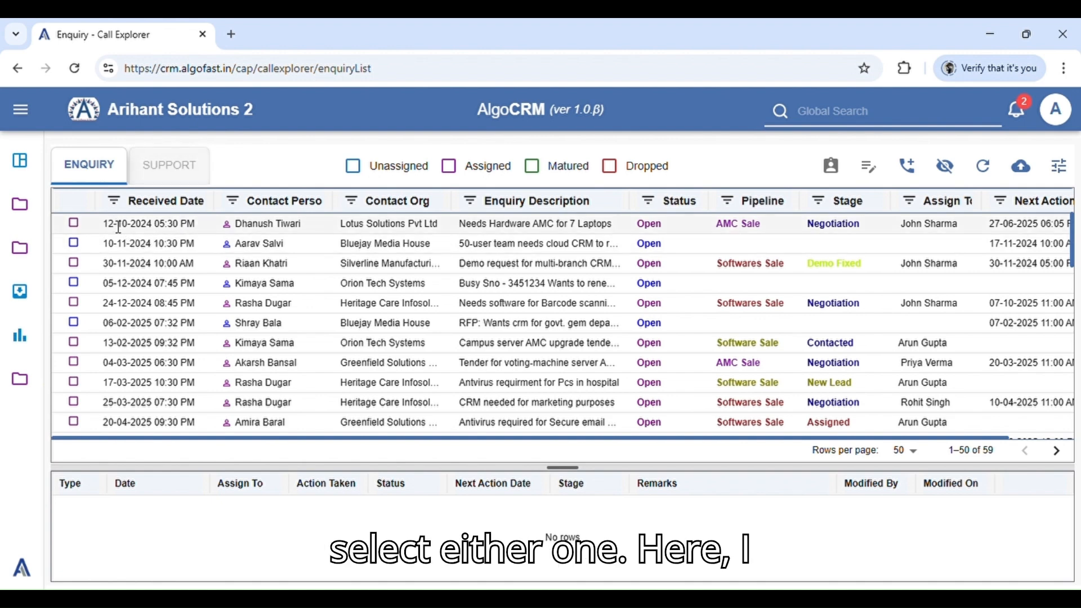
click(96, 168)
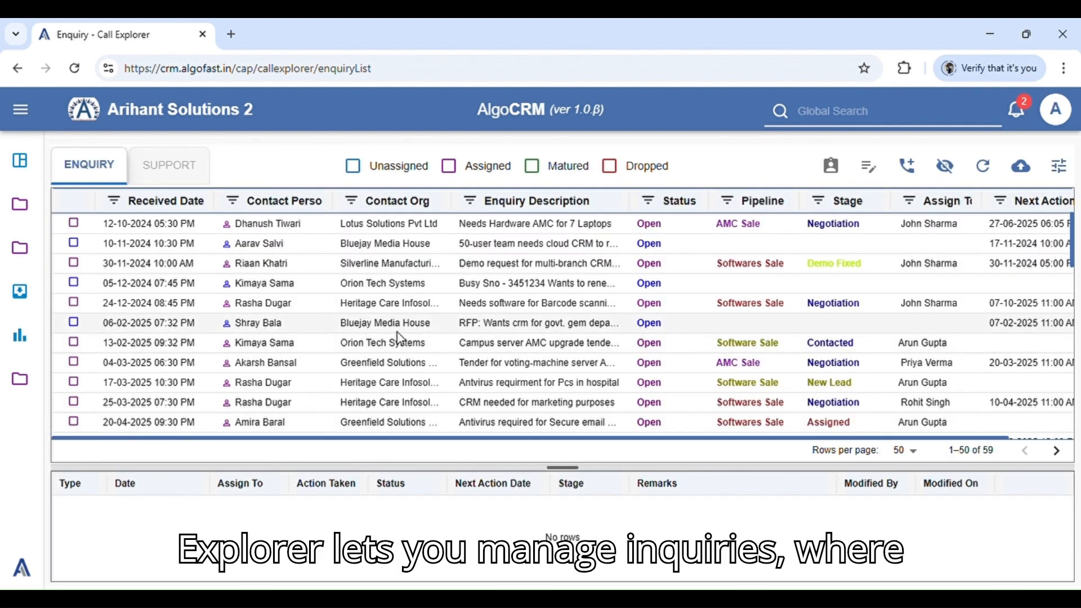
scroll(400, 338, down, 3)
scroll(422, 335, up, 3)
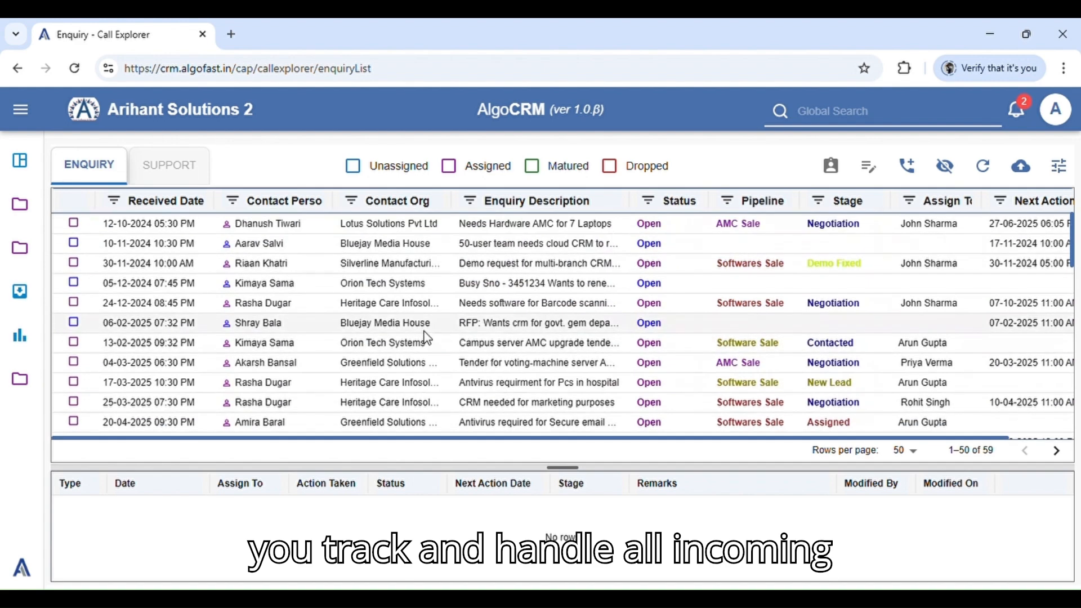
scroll(409, 322, down, 5)
scroll(415, 324, up, 5)
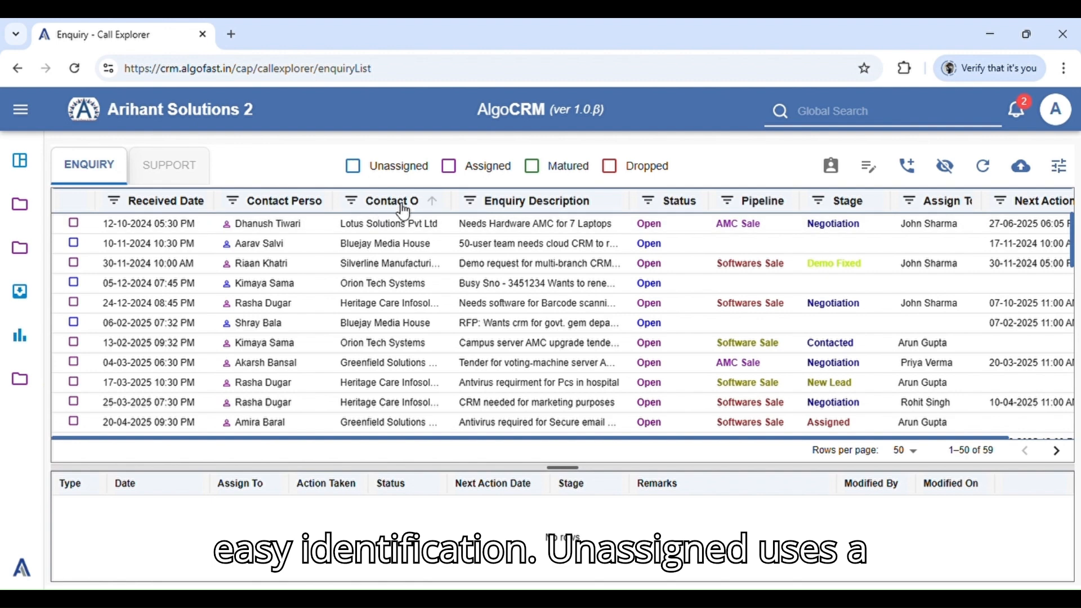
Filter the enquiry list by Unassigned, Assigned, Matured and Dropped in turn, clearing each status filter again
click(359, 170)
click(361, 172)
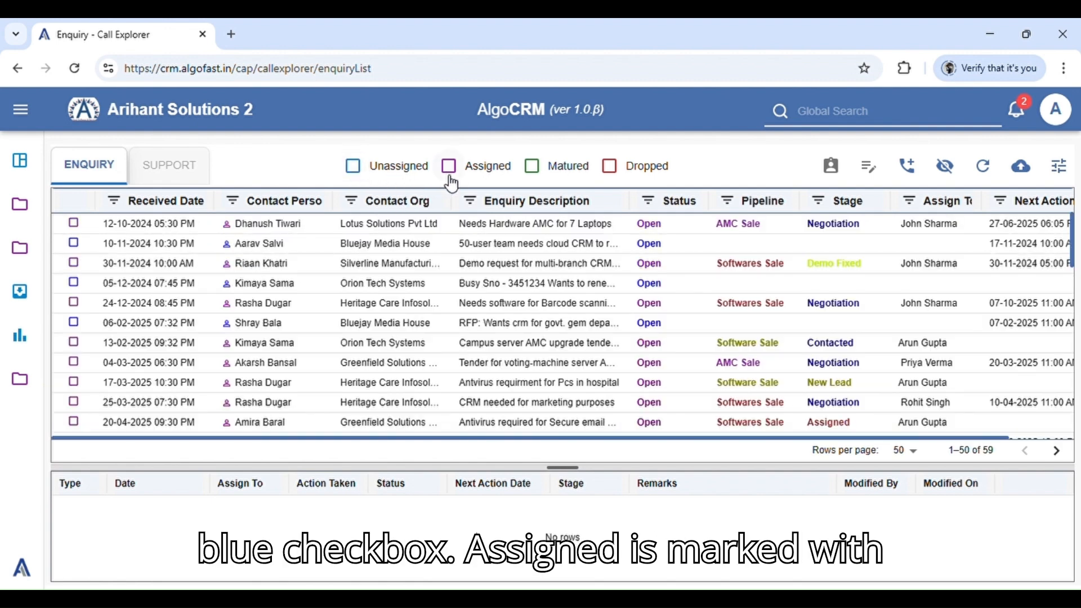
click(451, 168)
click(457, 170)
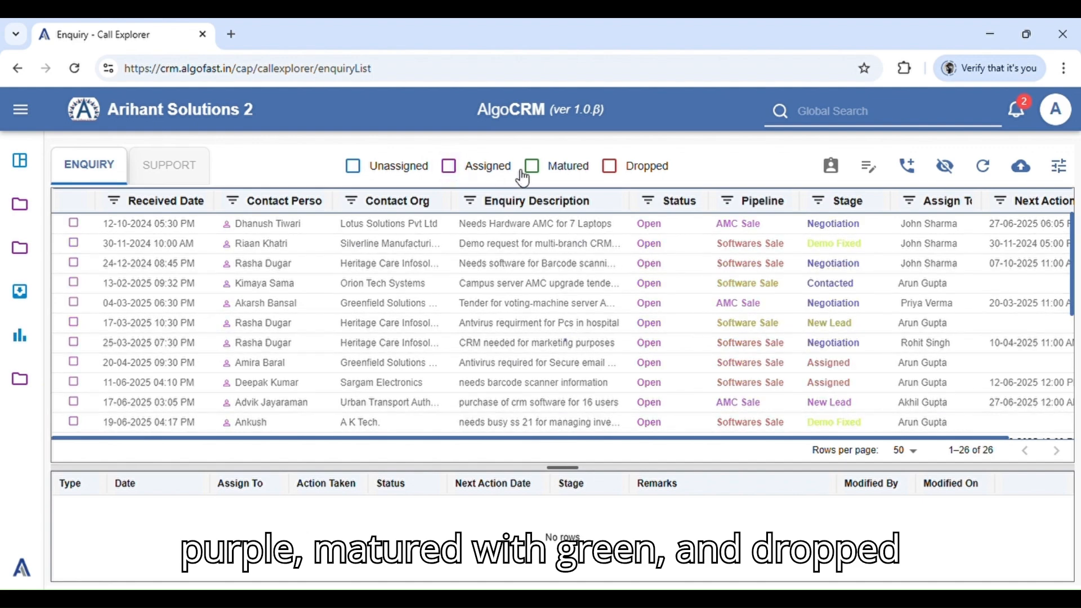
click(533, 166)
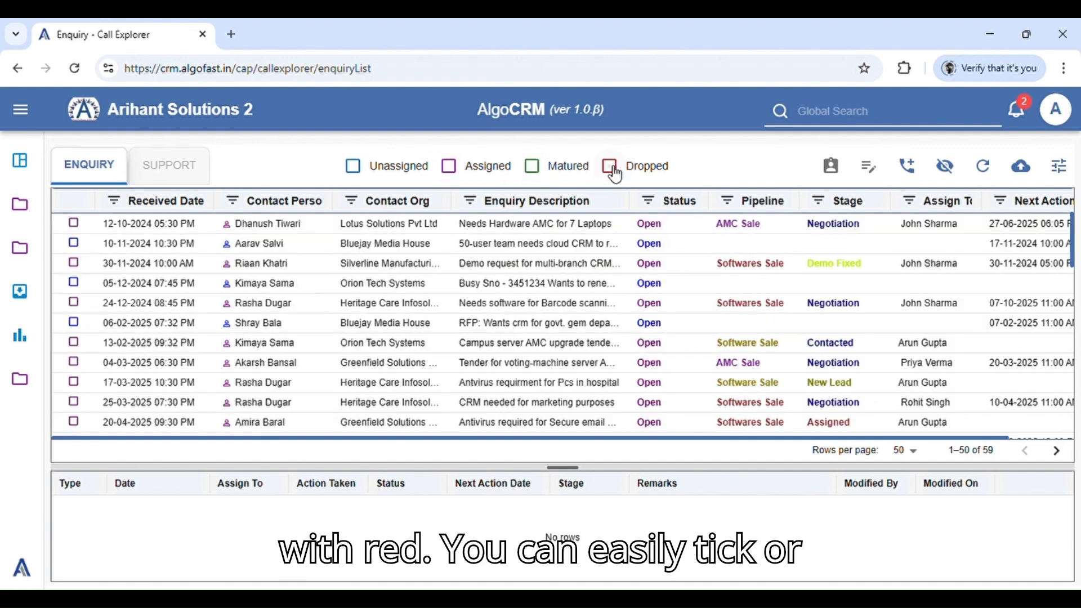
click(612, 167)
click(613, 169)
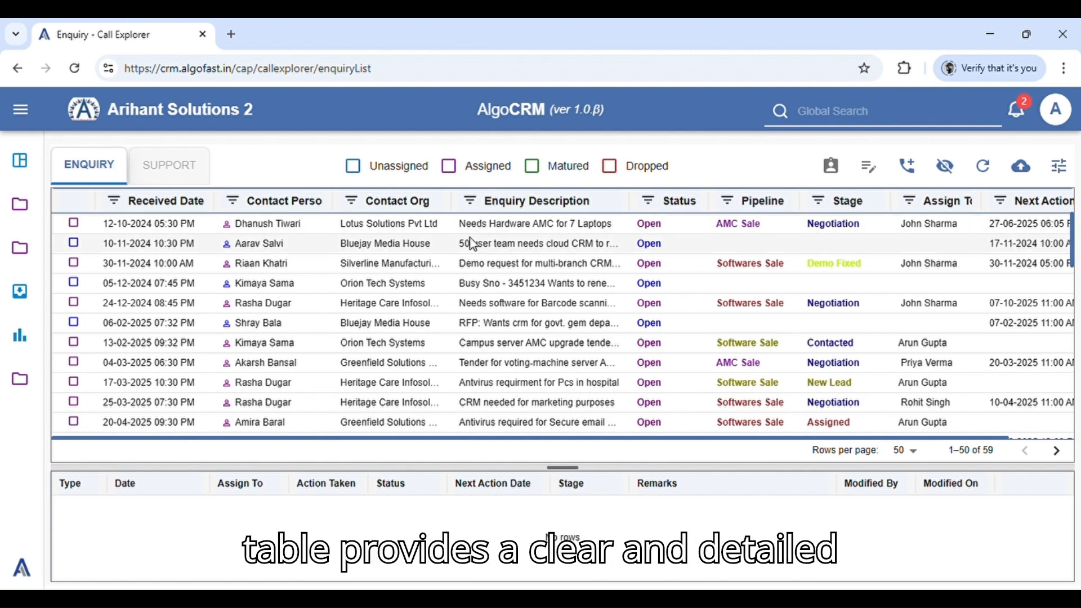
Sort the enquiries by received date, switching between ascending and descending and leaving the order ascending
scroll(553, 326, down, 3)
scroll(554, 328, down, 2)
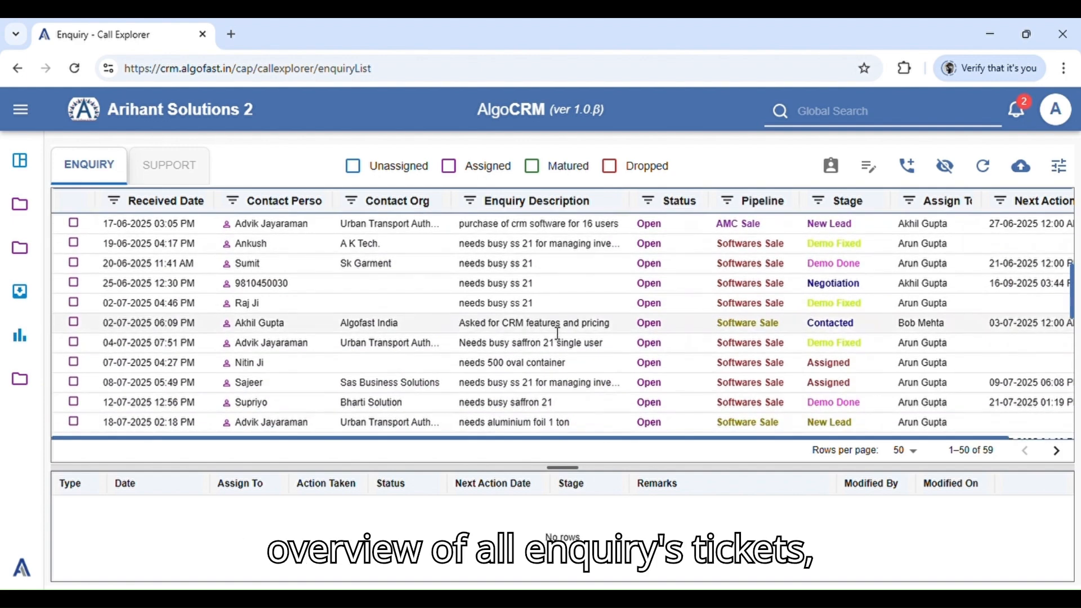
scroll(557, 331, up, 5)
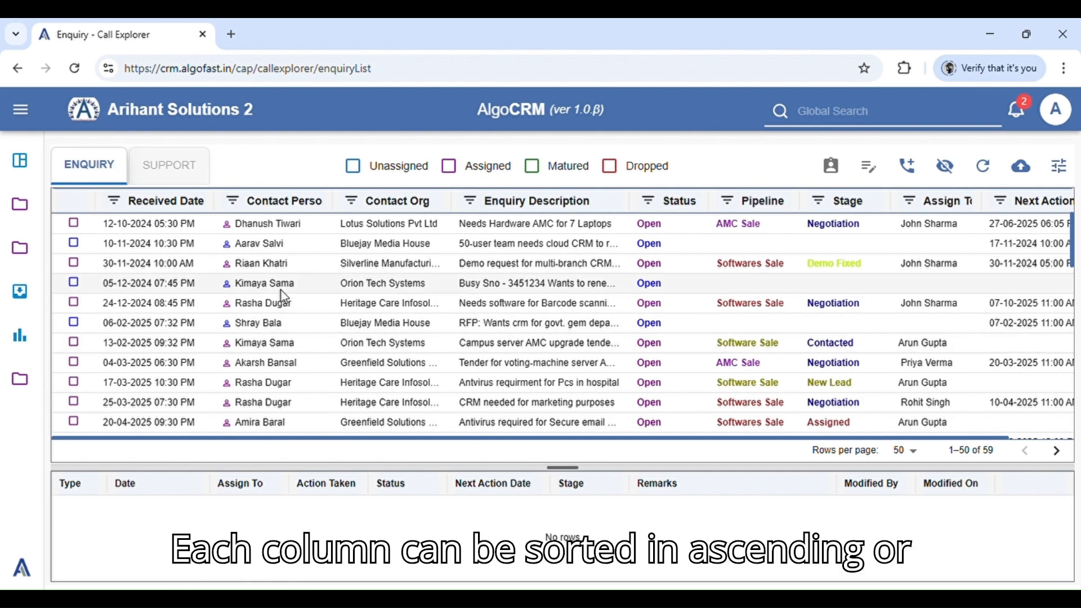
click(197, 201)
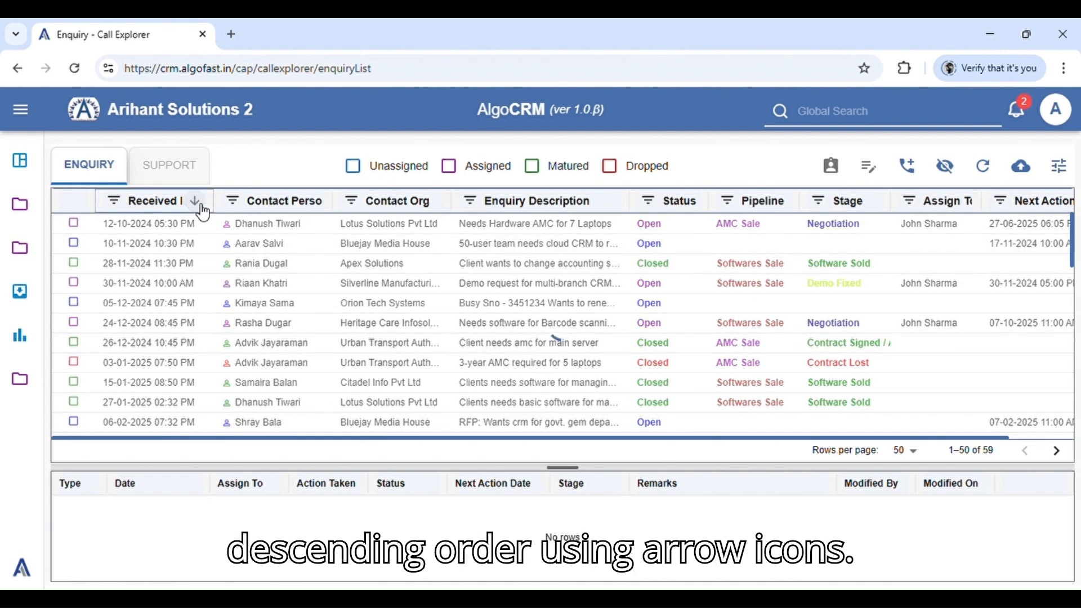
click(195, 201)
click(197, 203)
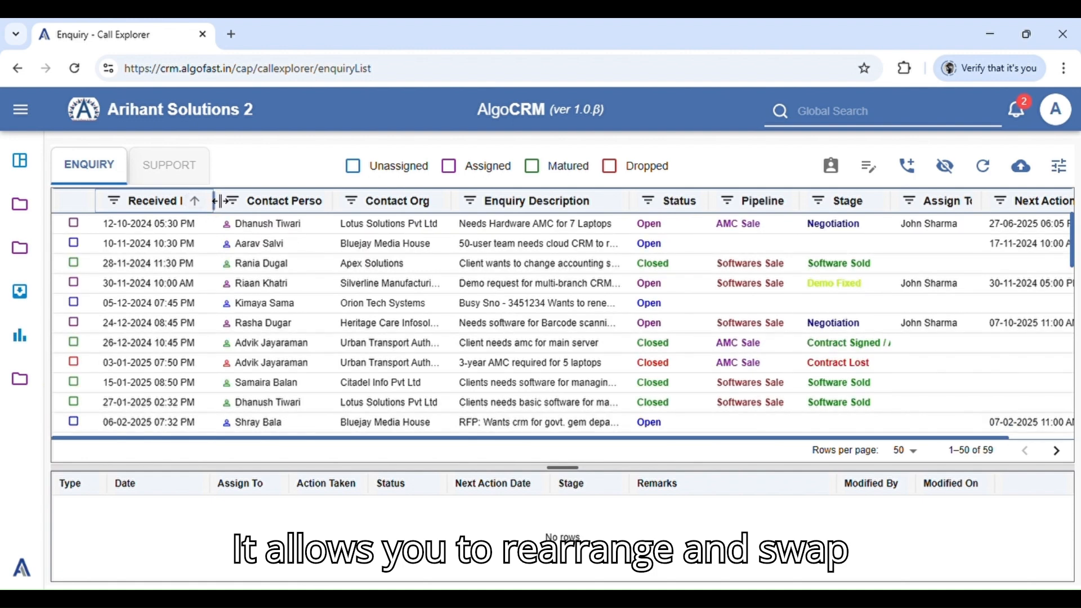
Widen the Received Date column of the enquiry table and look through the rows
drag(214, 202, 240, 209)
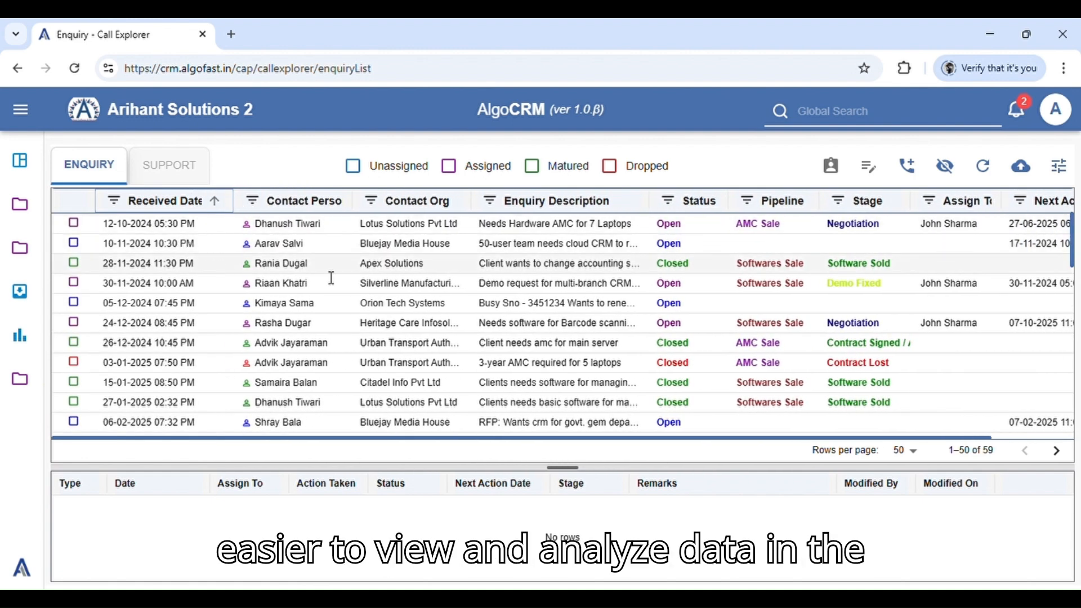
scroll(366, 287, down, 2)
scroll(387, 295, down, 1)
scroll(378, 290, up, 3)
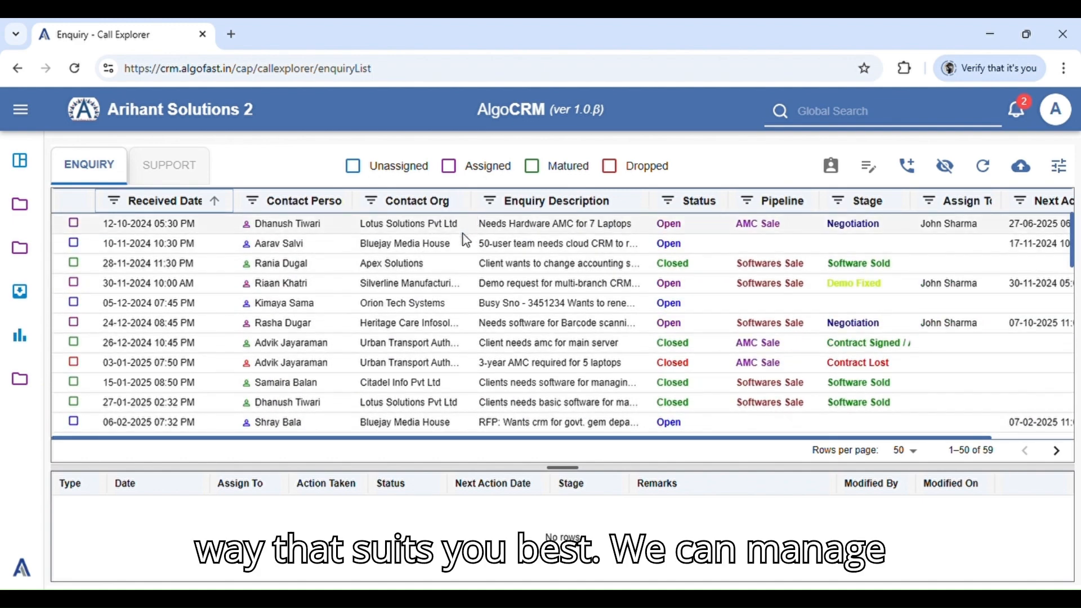
Review which columns can be shown or hidden in the enquiry table, leaving the selection as it is
click(1059, 166)
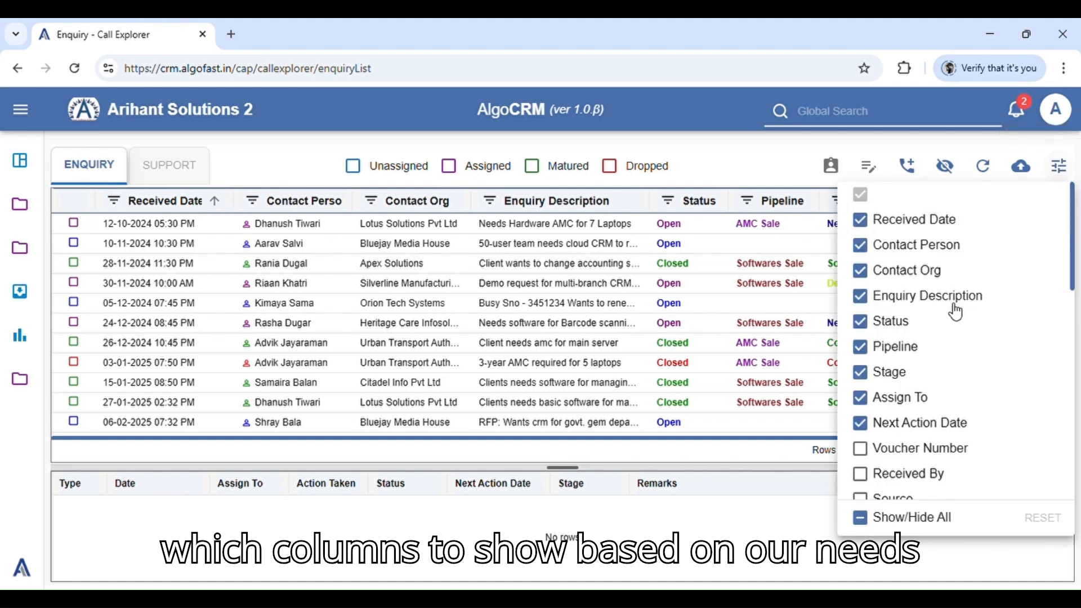
scroll(957, 313, down, 5)
scroll(962, 347, up, 5)
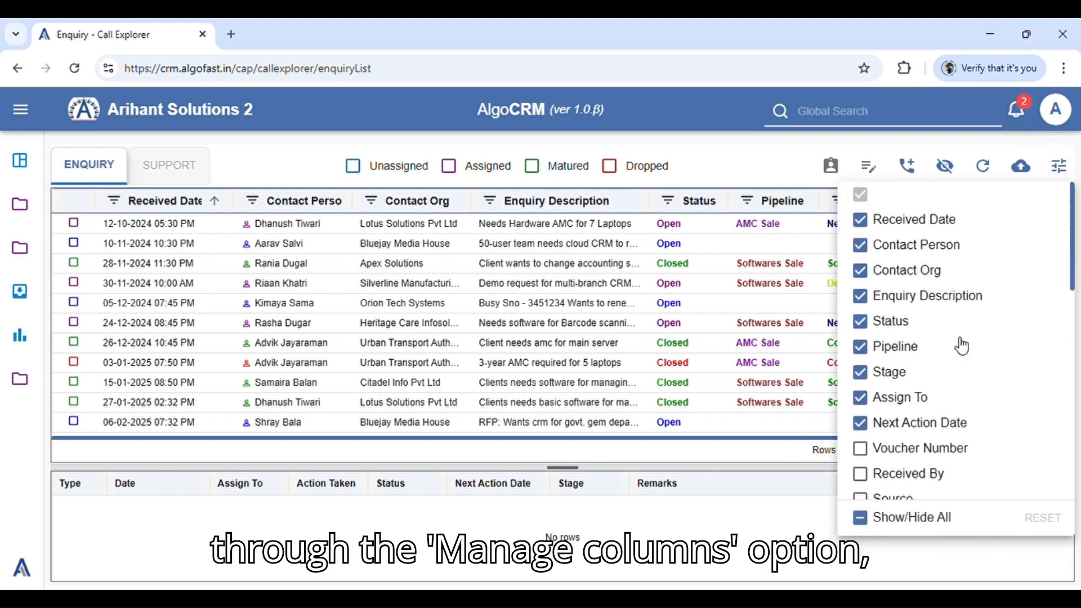
click(777, 172)
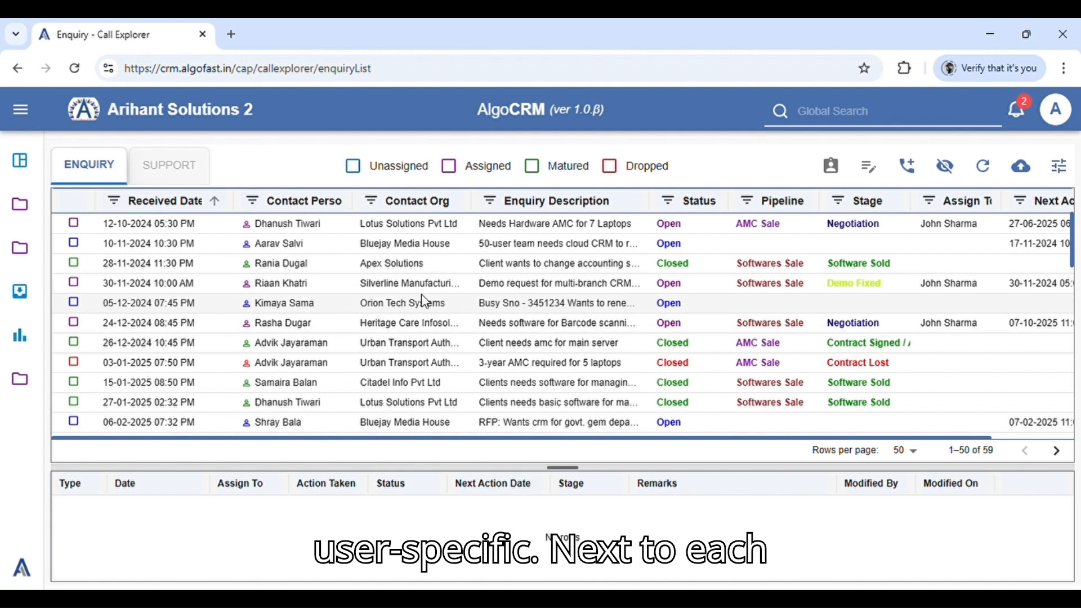
Examine the filter options of the Received Date and Contact Person columns without applying a filter
click(116, 202)
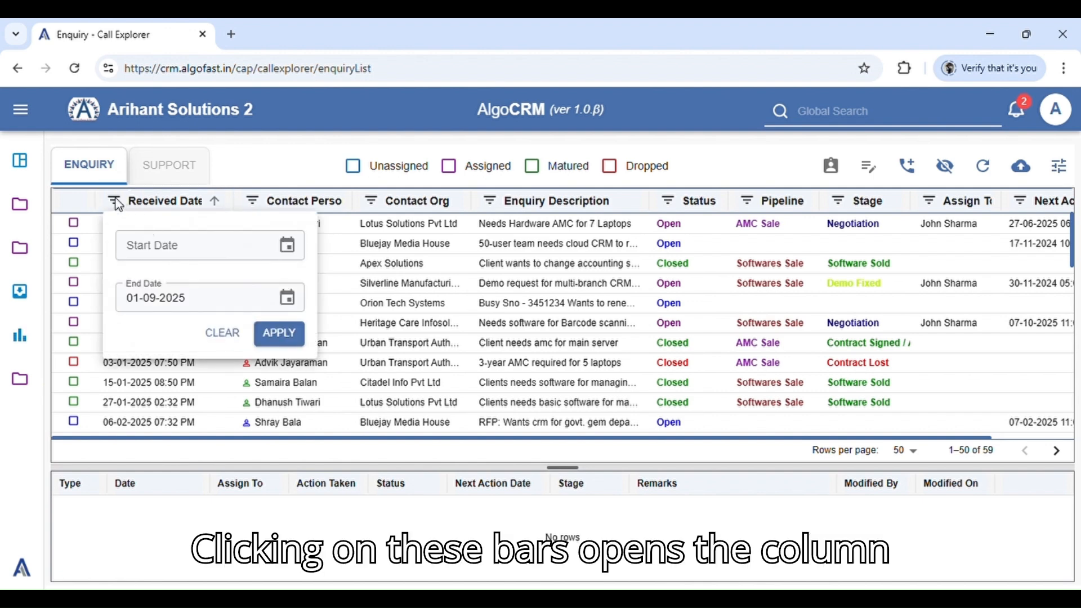
click(251, 201)
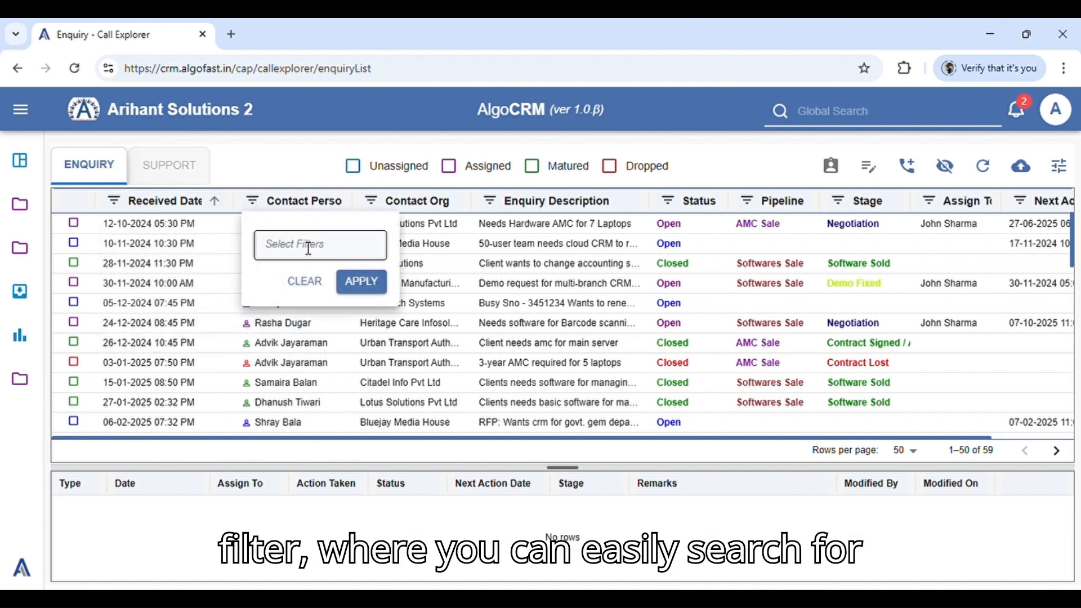
click(309, 249)
scroll(338, 315, down, 3)
scroll(341, 324, up, 3)
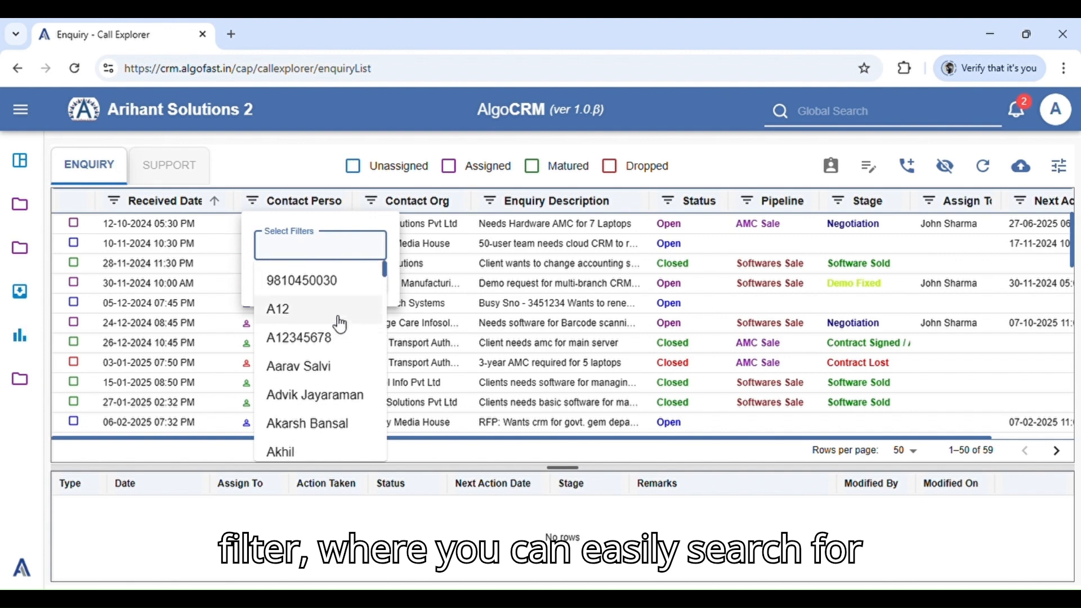
click(290, 173)
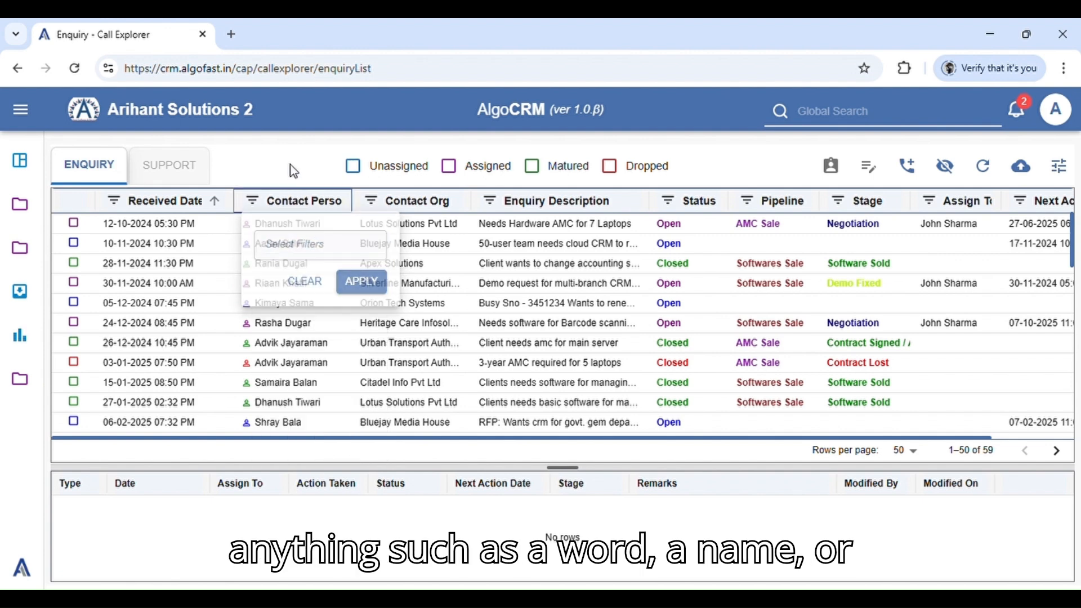
Examine the filter options of the Contact Org and Enquiry Description columns without applying a filter
click(374, 203)
click(417, 247)
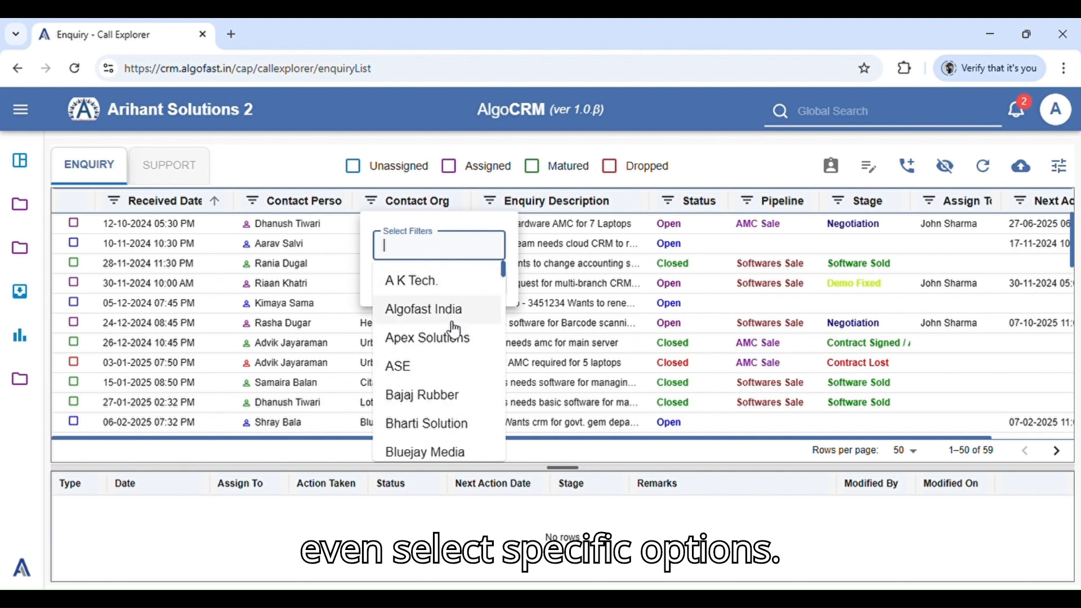
scroll(457, 332, down, 3)
scroll(457, 335, up, 3)
click(301, 157)
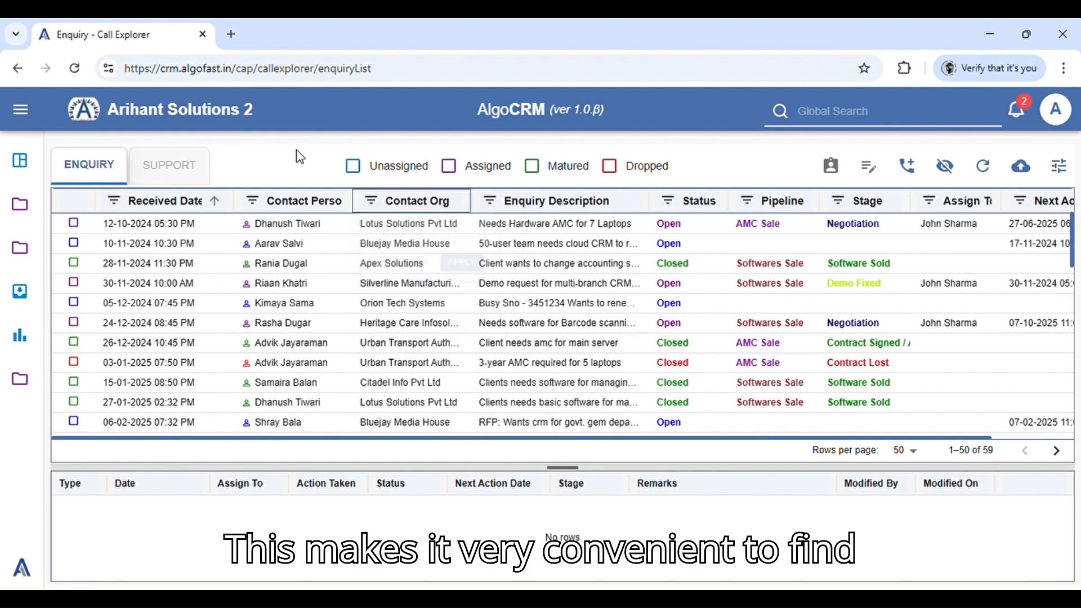
click(491, 201)
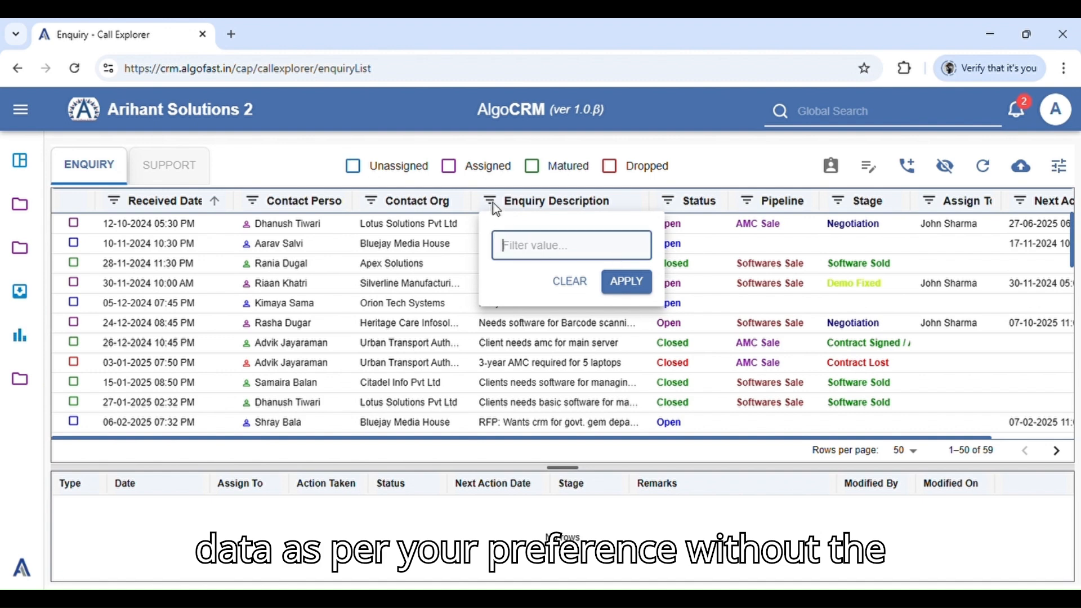
click(690, 164)
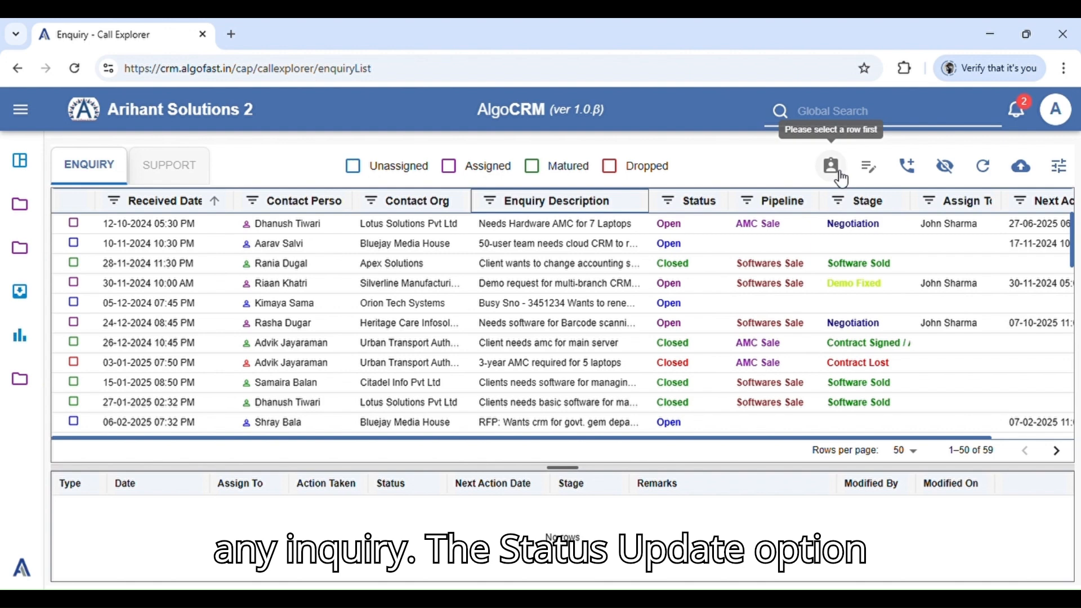
Select the 10-11-2024 enquiry from Bluejay Media House and toggle its details off and on again
click(727, 243)
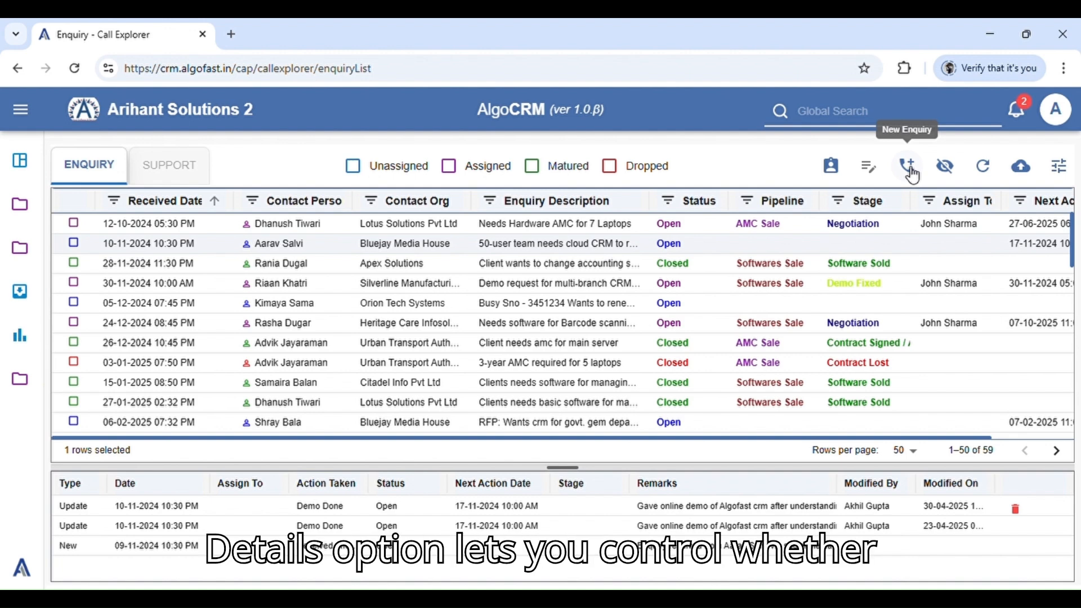
click(948, 176)
click(946, 176)
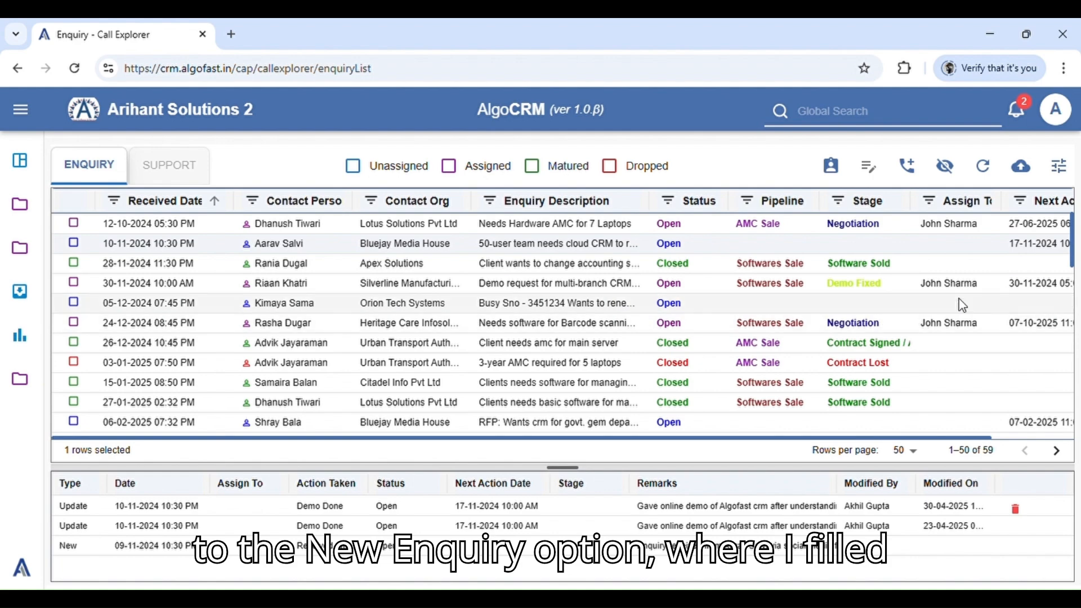
Start a new enquiry for the intended contact person with the description "Requirement for high-performance laptops for project work"
click(913, 169)
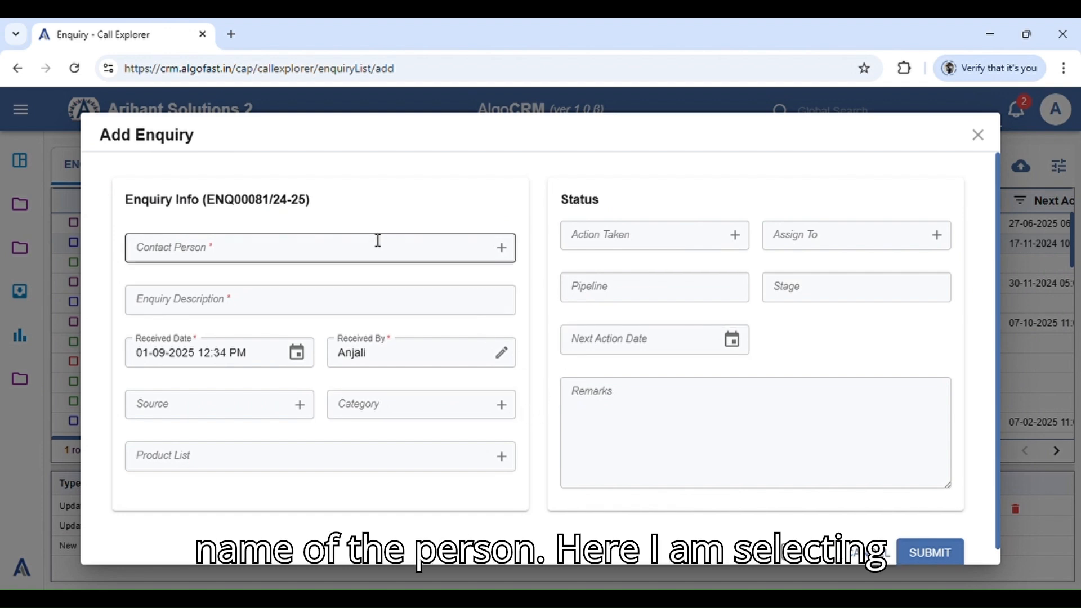
click(369, 258)
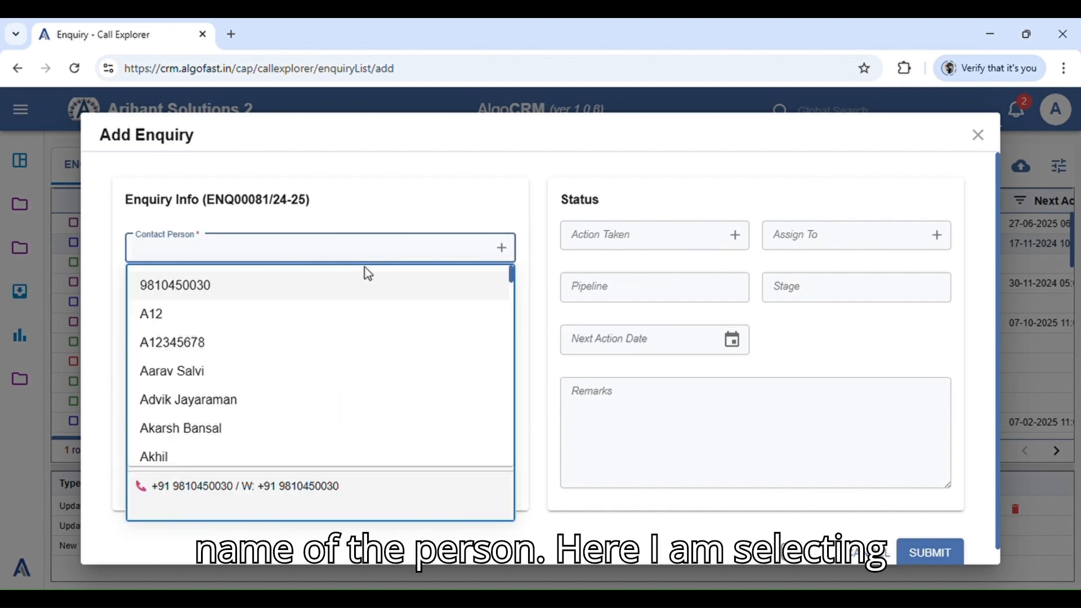
text(arjun)
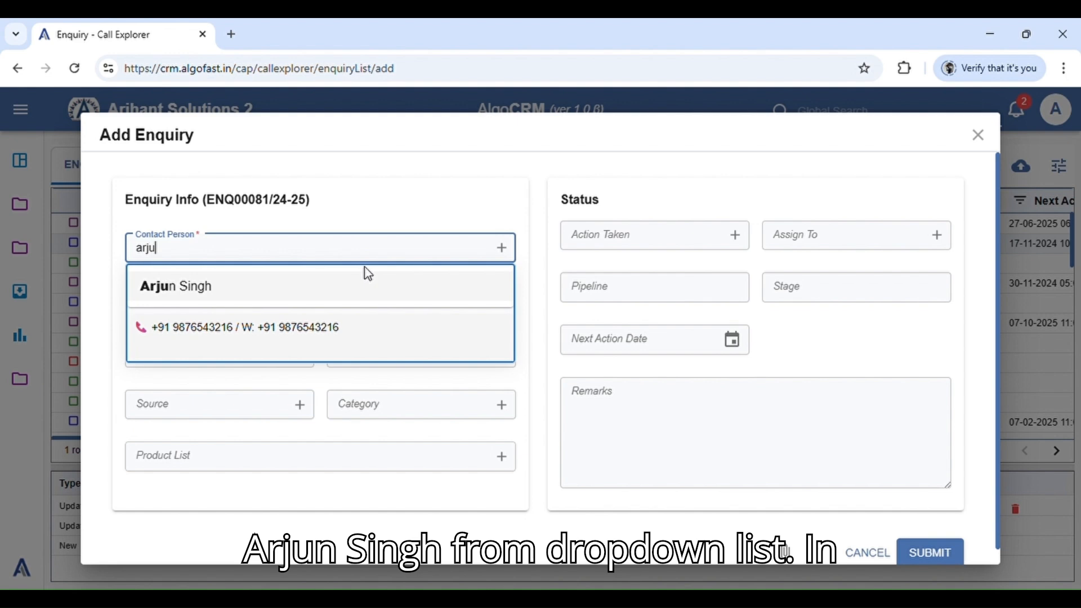
click(270, 287)
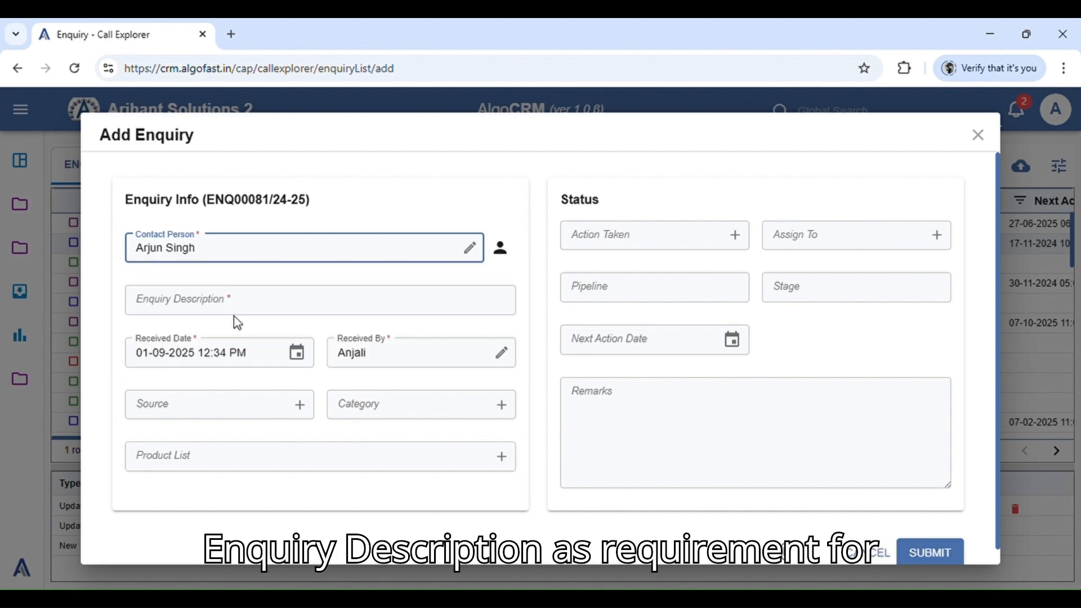
click(263, 311)
text(Requirement for high-performance laptops for project work)
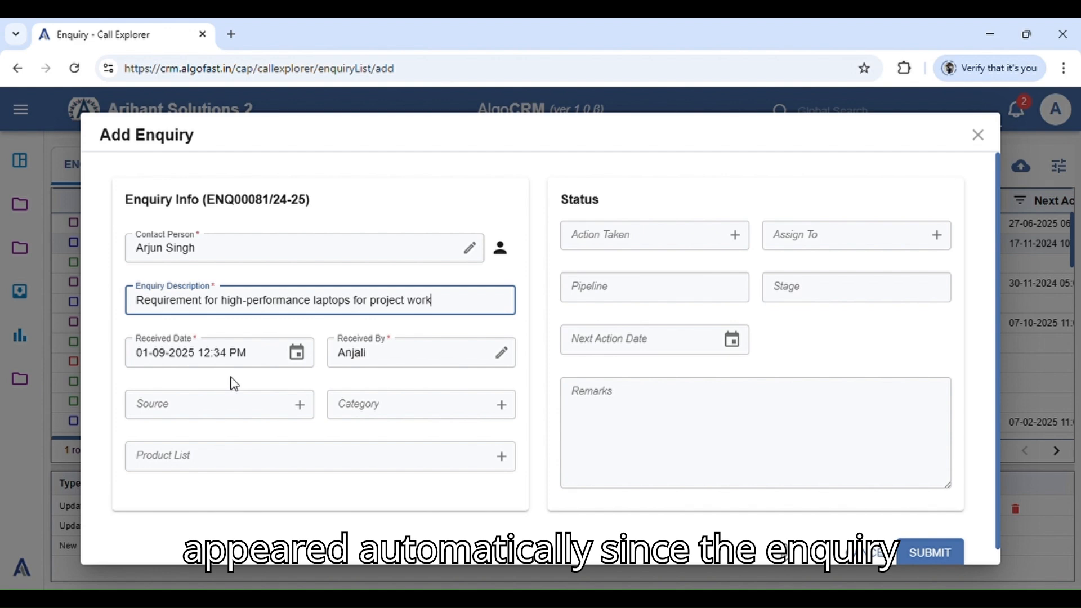
Replace the default Received By entry with the intended staff member's name and submit the new enquiry
click(403, 360)
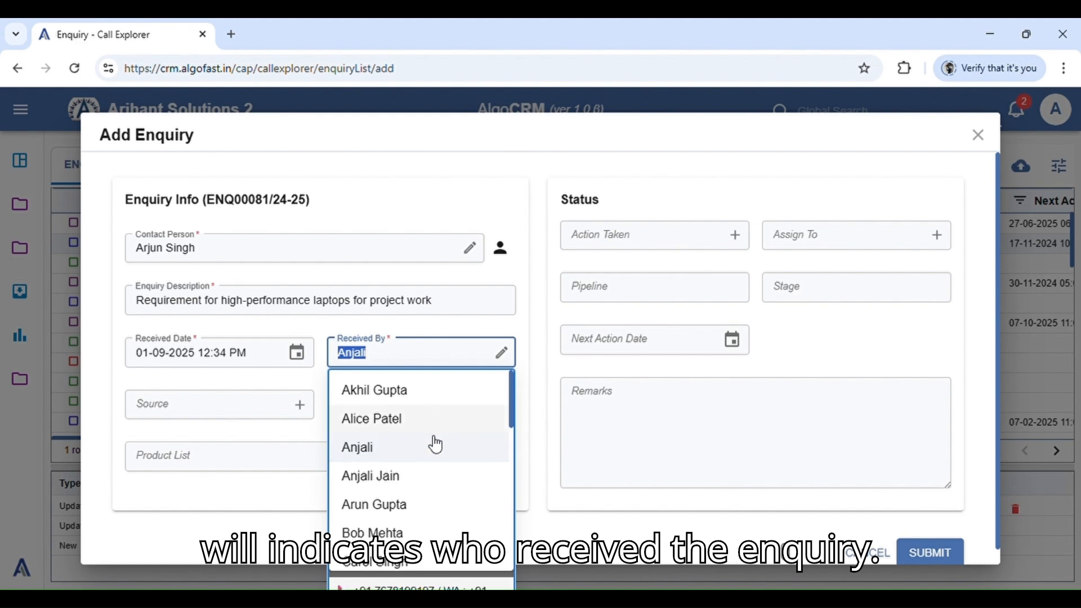
scroll(443, 470, down, 4)
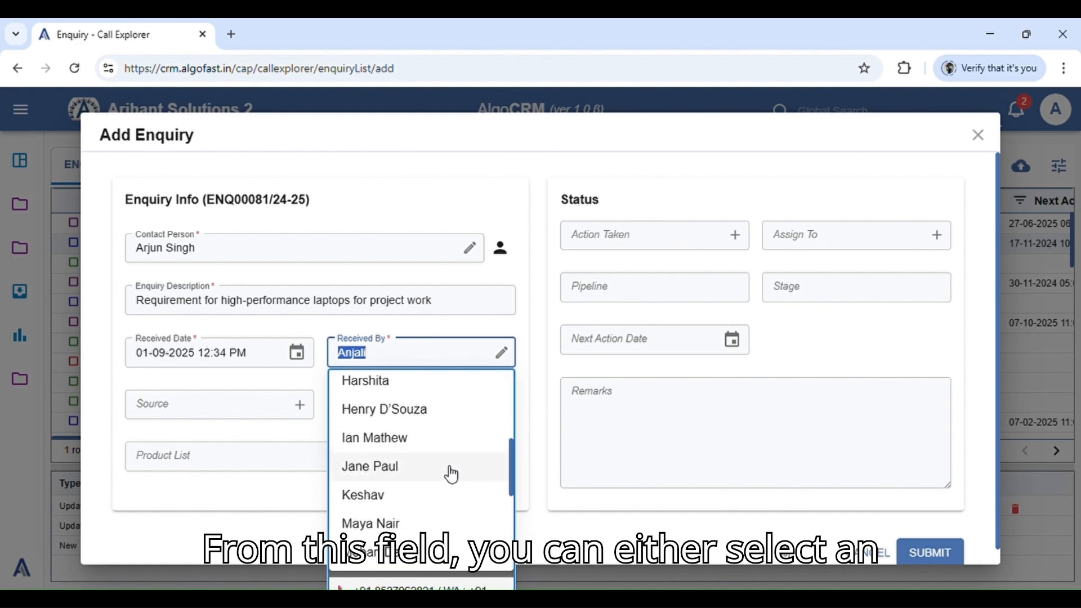
key(BackSpace)
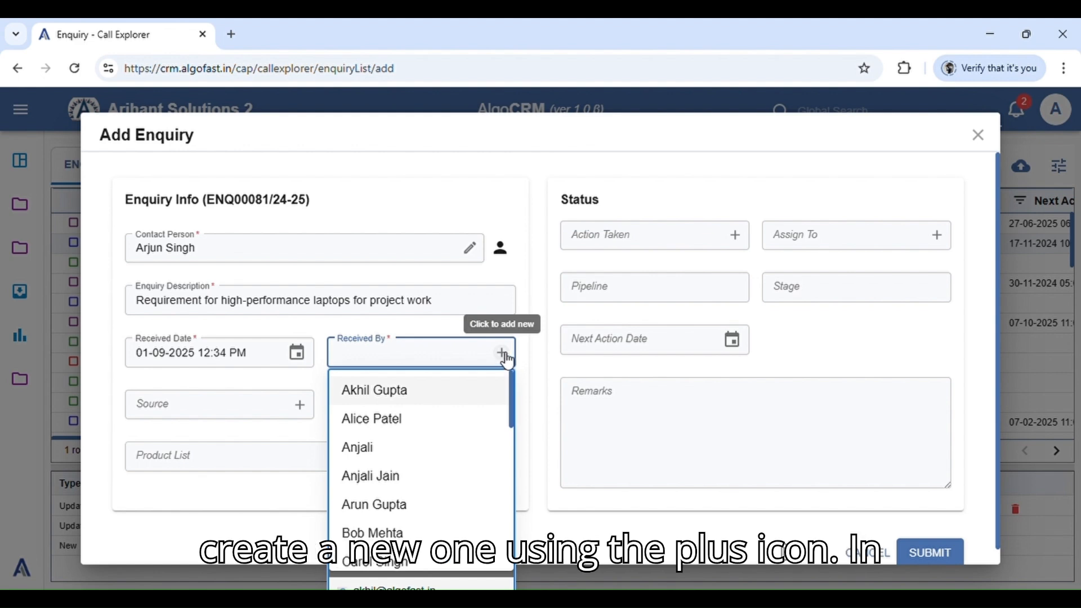
scroll(457, 467, down, 3)
scroll(451, 461, up, 3)
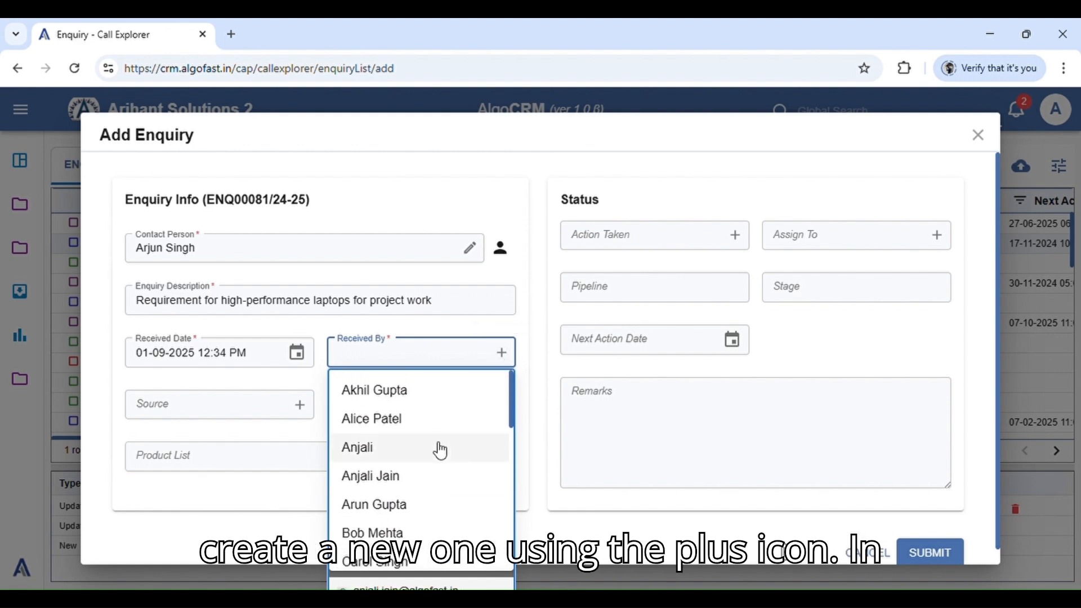
click(409, 393)
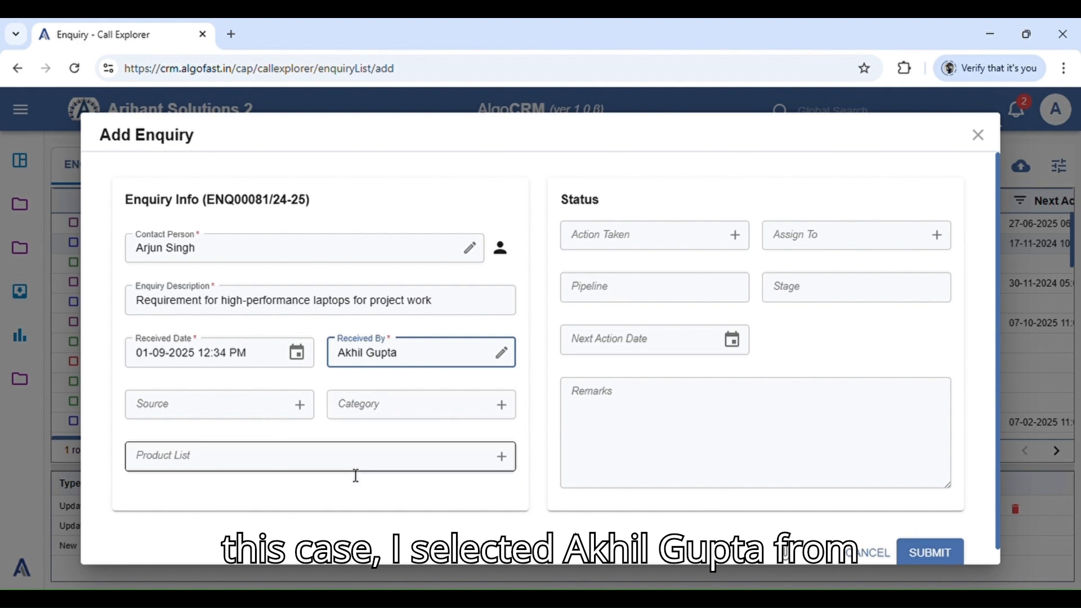
click(393, 494)
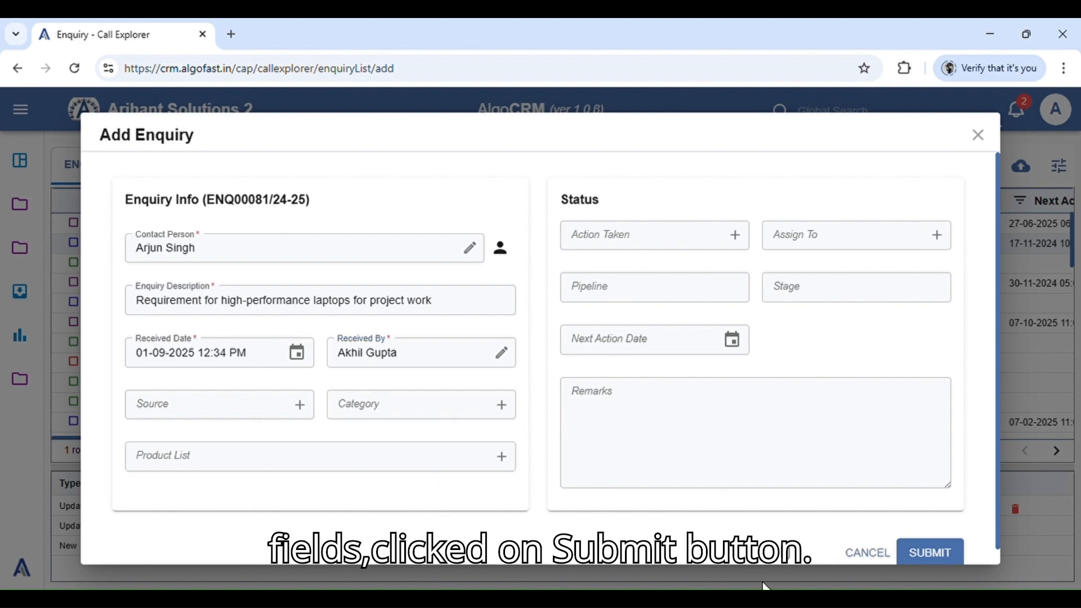
click(931, 553)
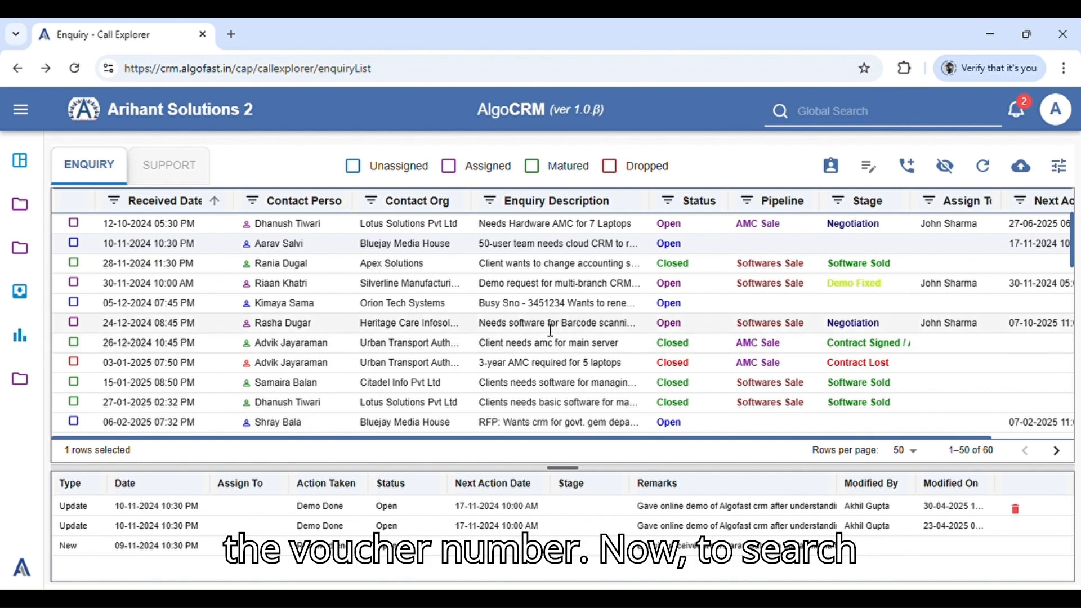
click(253, 201)
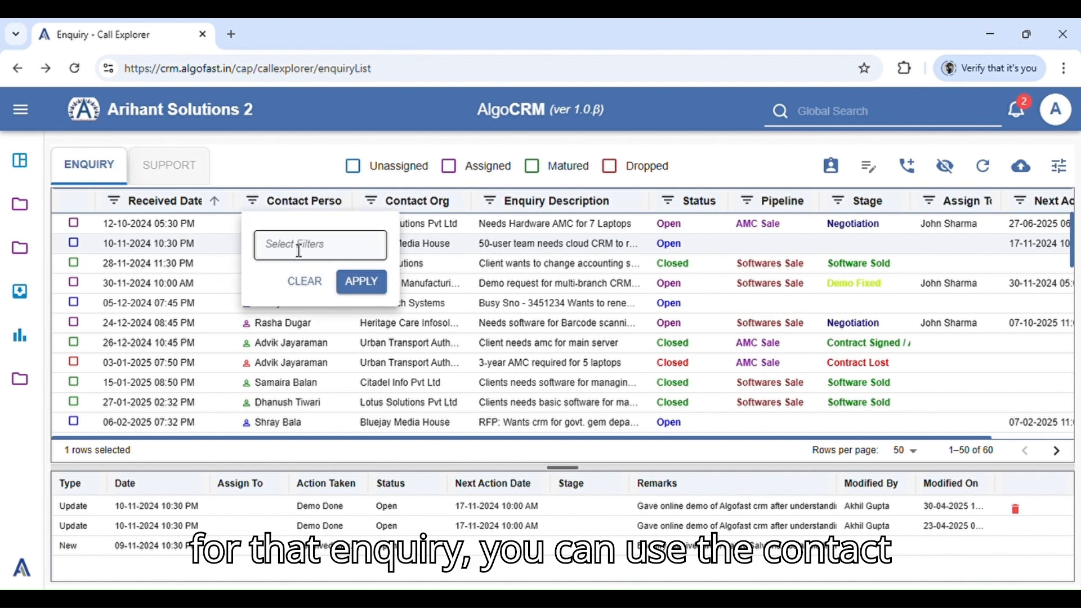
click(299, 248)
click(296, 165)
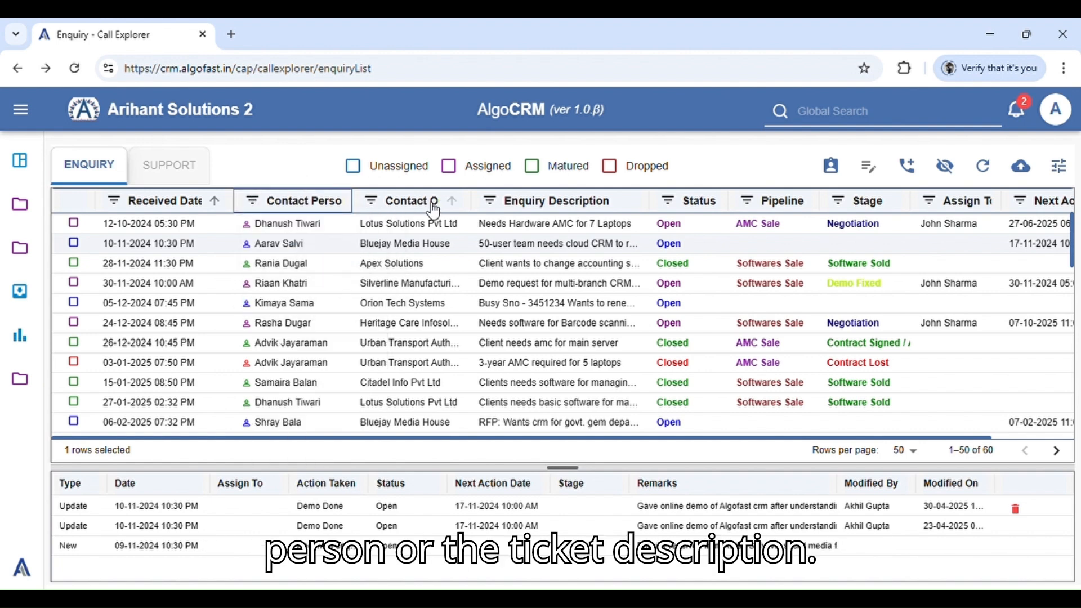
click(490, 201)
click(304, 175)
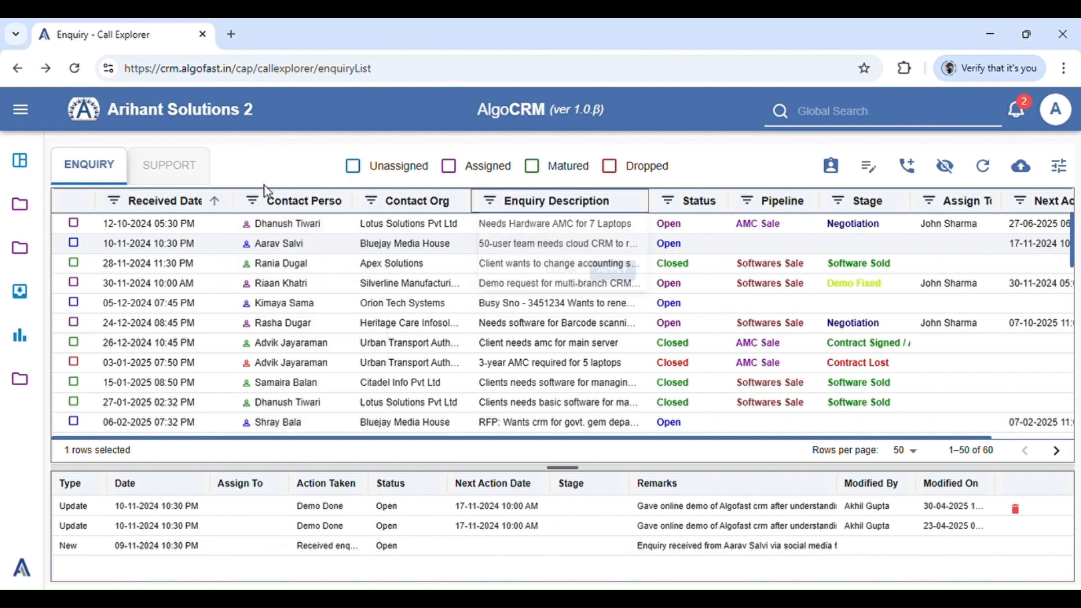
Filter the enquiry list by the contact person of the newly added laptop enquiry
click(253, 201)
click(282, 235)
text(a)
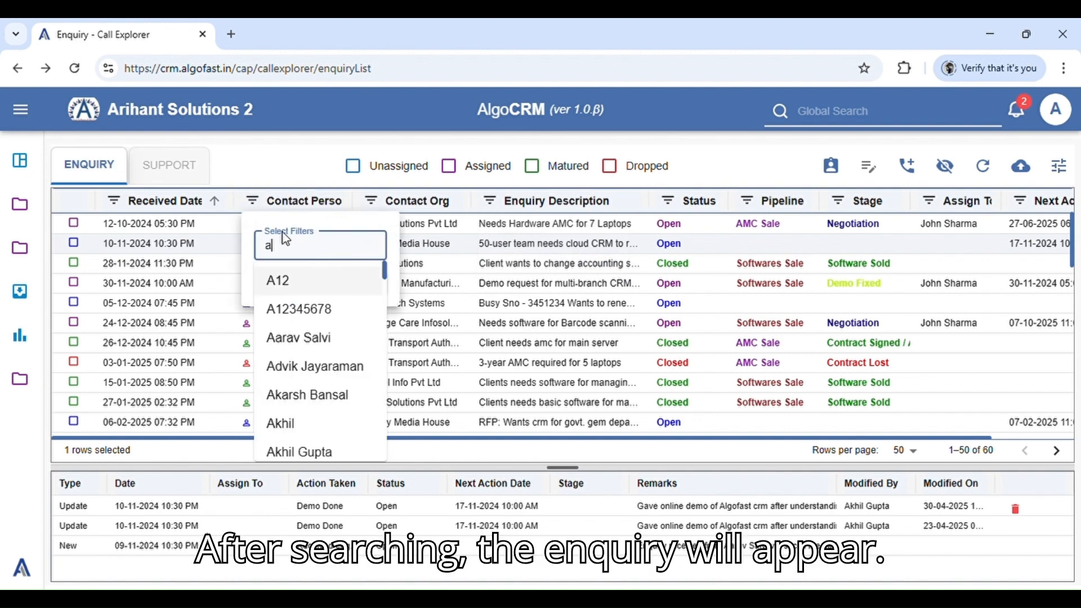
text(rj)
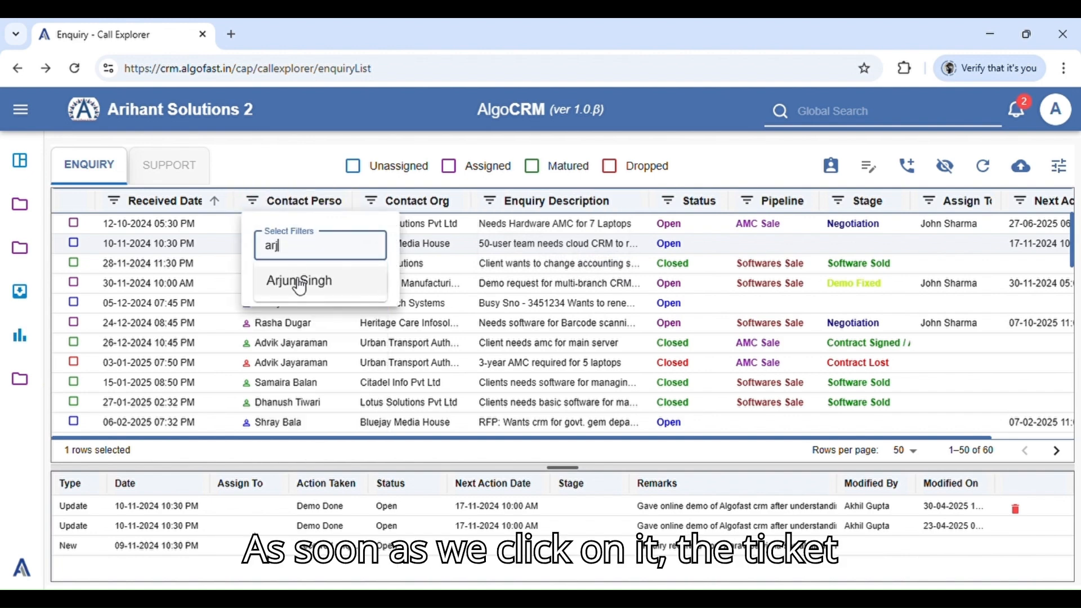
click(300, 284)
click(366, 293)
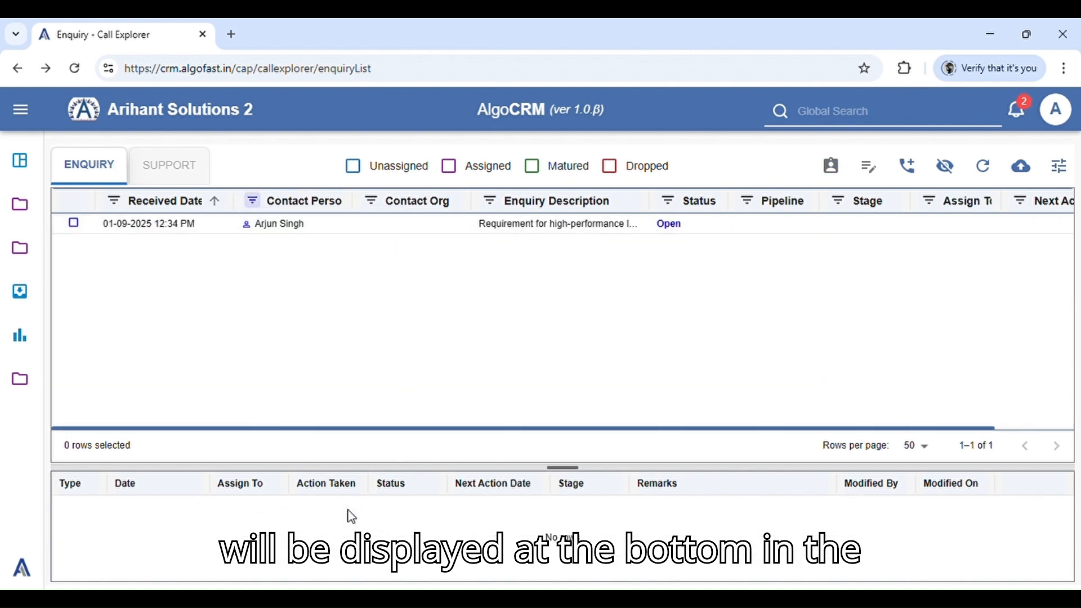
Select the filtered laptop enquiry and view its New history entry in the edit form without changing it
click(419, 231)
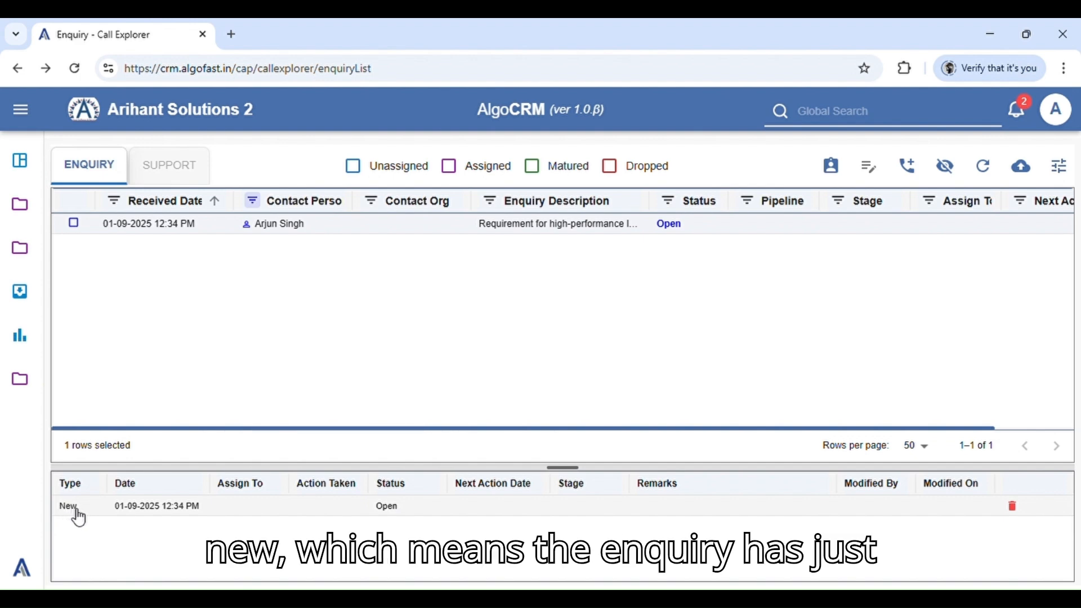
double_click(347, 510)
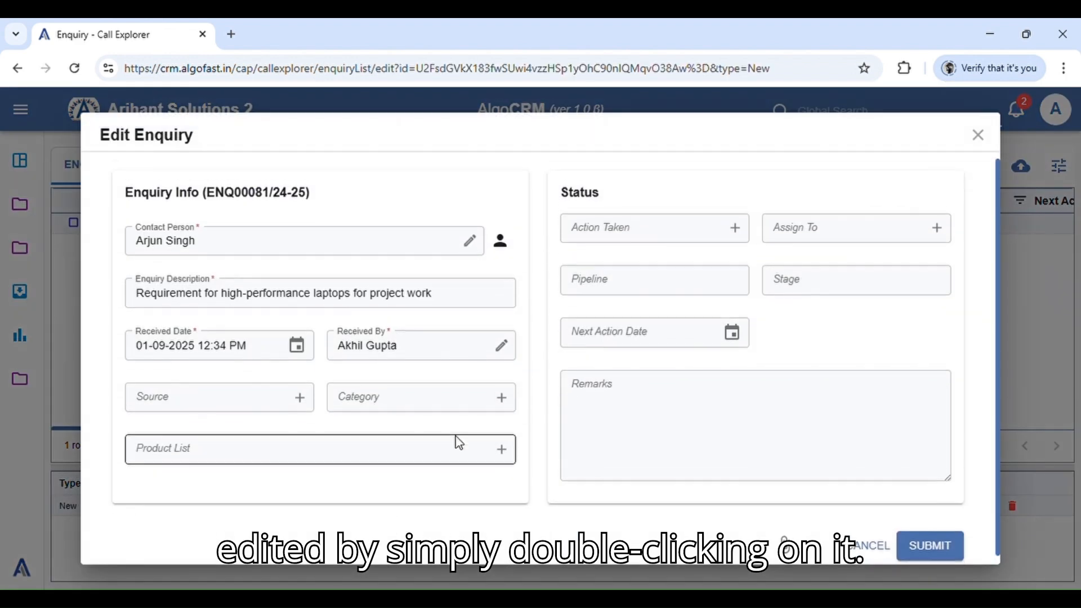
click(981, 136)
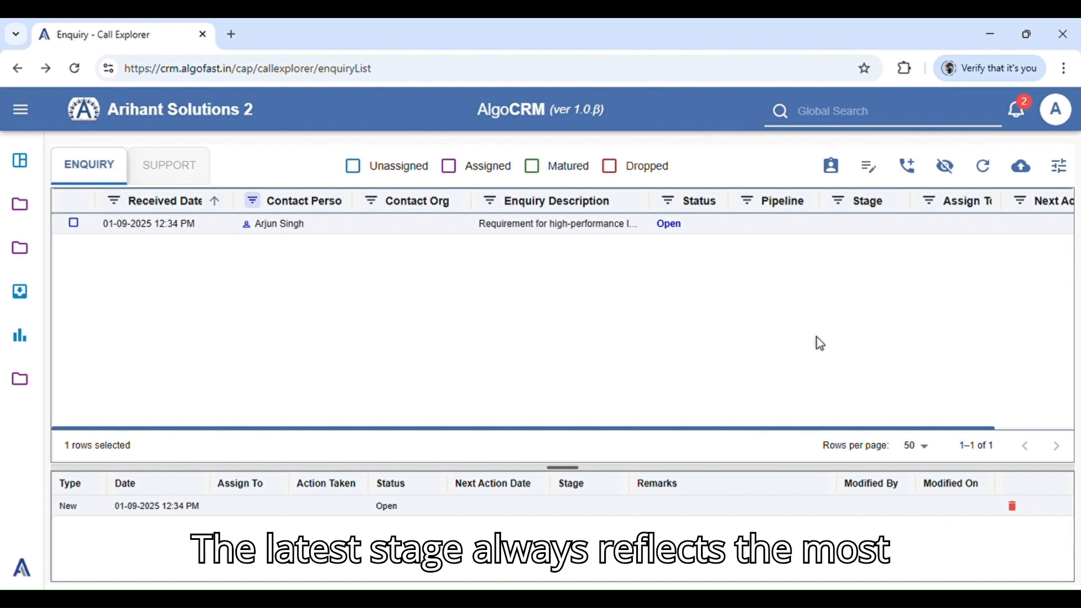
click(526, 514)
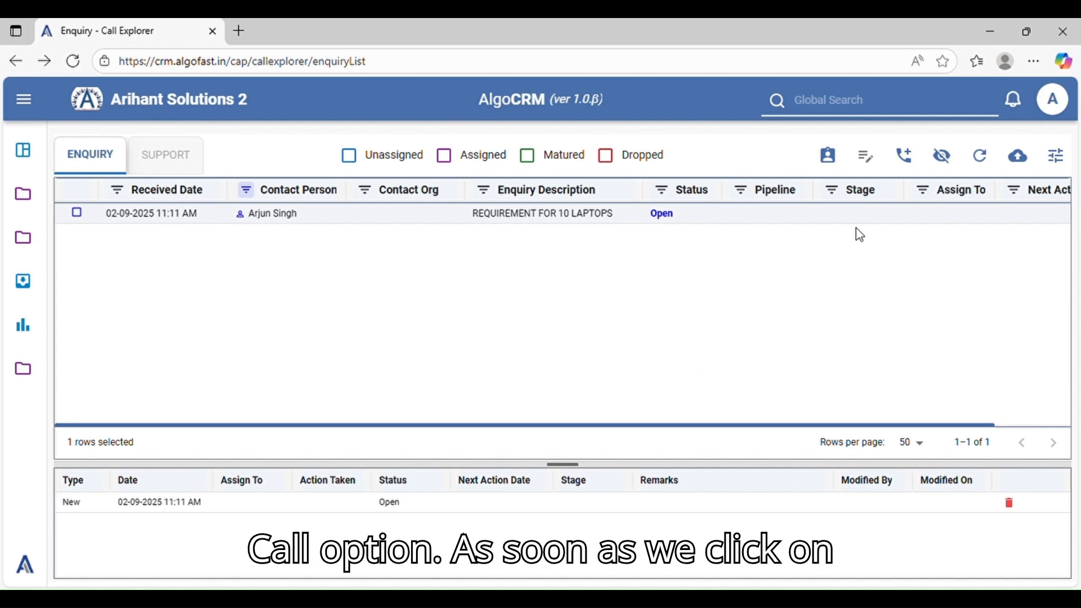
Start assigning the "REQUIREMENT FOR 10 LAPTOPS" enquiry and fill in Assign To with the intended staff member's name
click(841, 163)
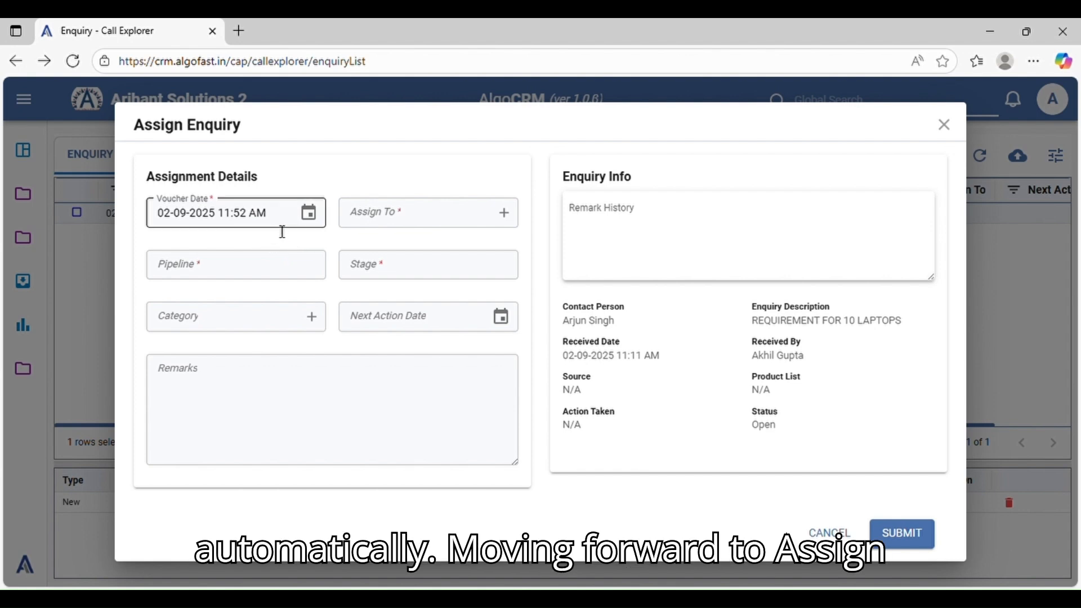
click(406, 227)
scroll(420, 343, down, 2)
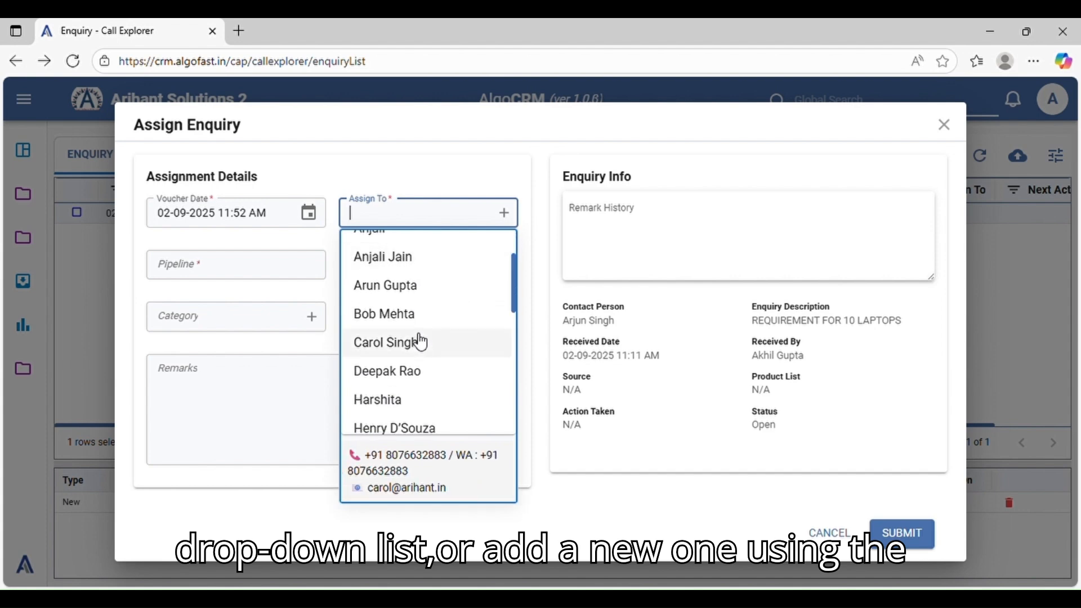
scroll(421, 342, up, 2)
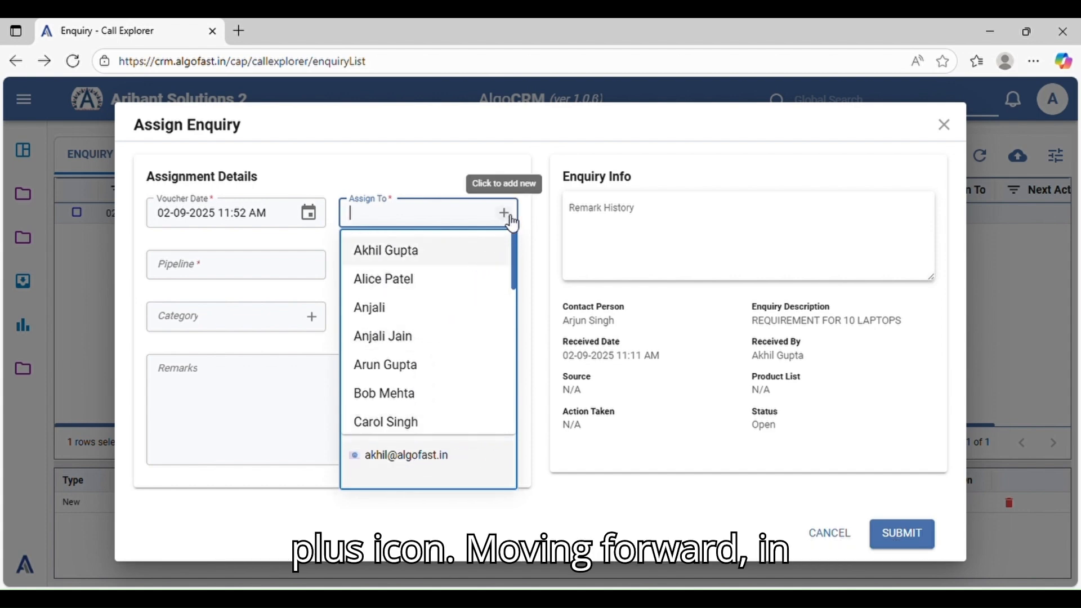
scroll(440, 278, down, 2)
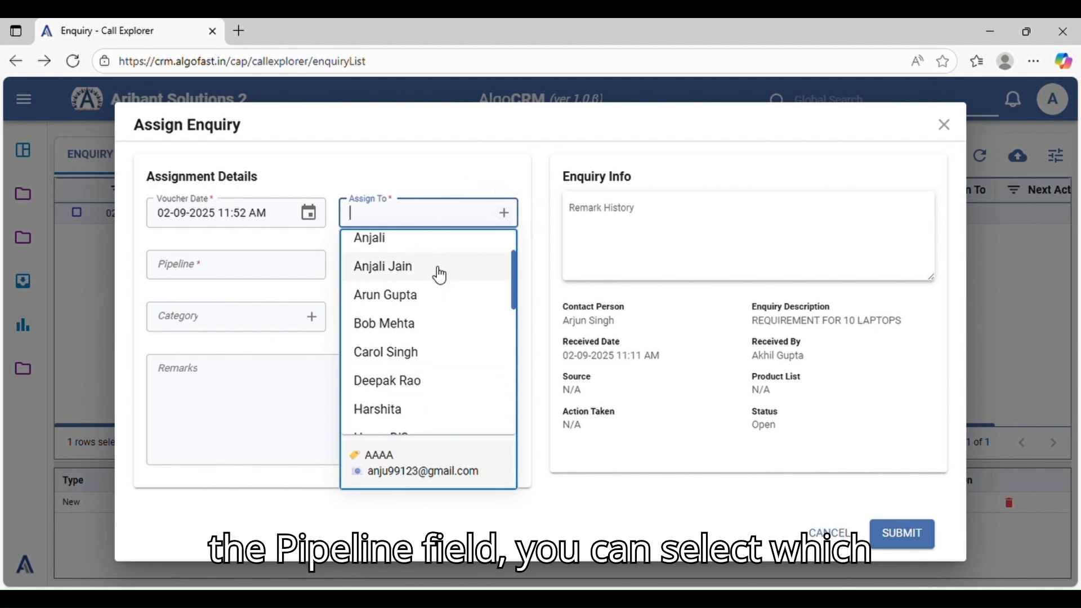
scroll(440, 276, up, 2)
click(450, 250)
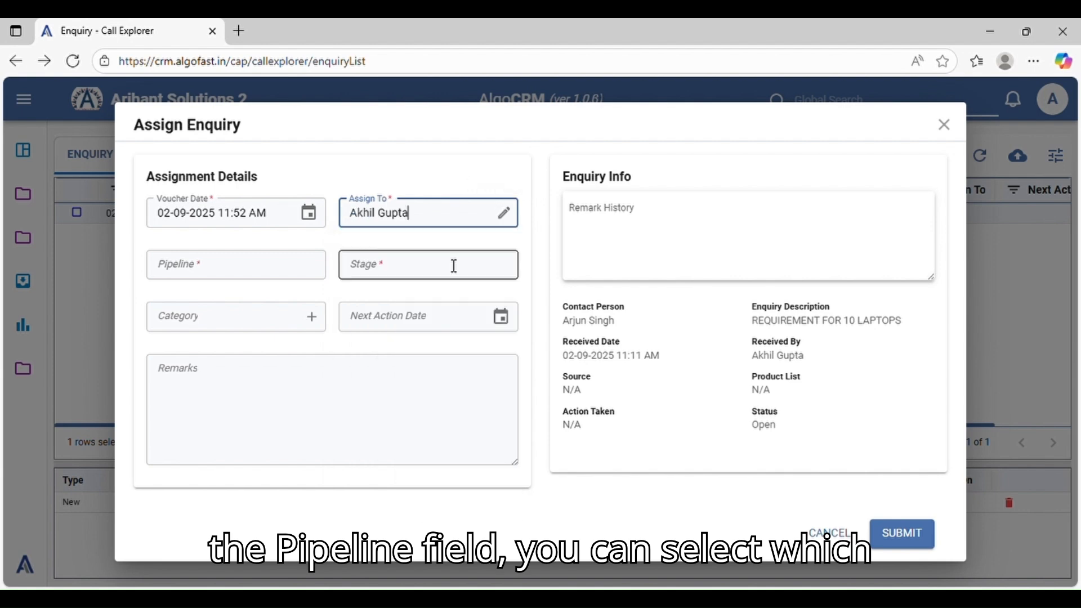
Set the assignment's pipeline to HARDWARE SALES
click(270, 277)
scroll(242, 371, down, 1)
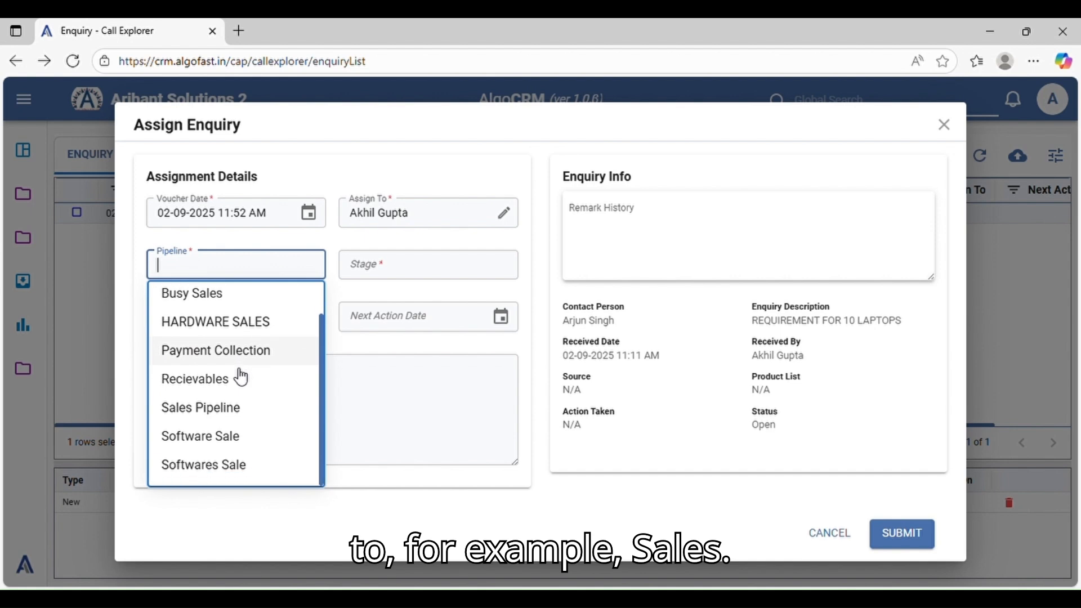
scroll(242, 377, up, 1)
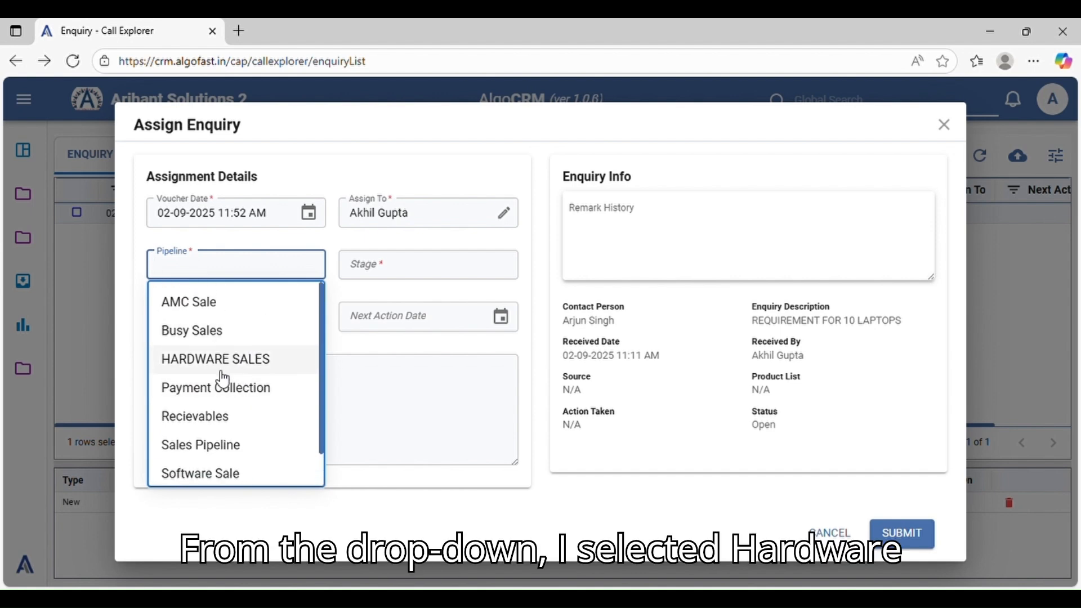
scroll(243, 367, down, 1)
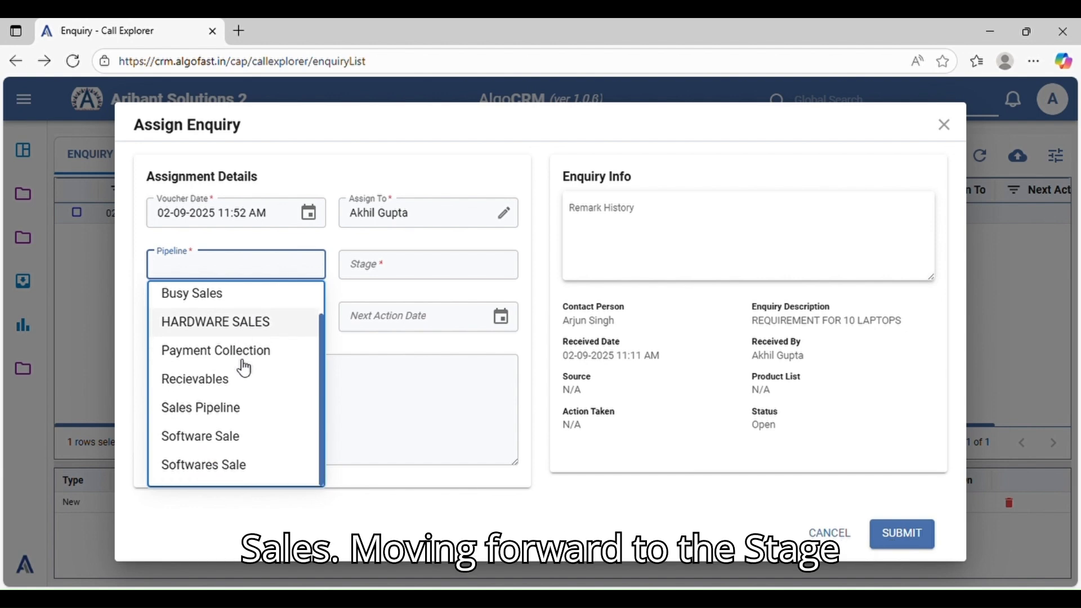
click(265, 324)
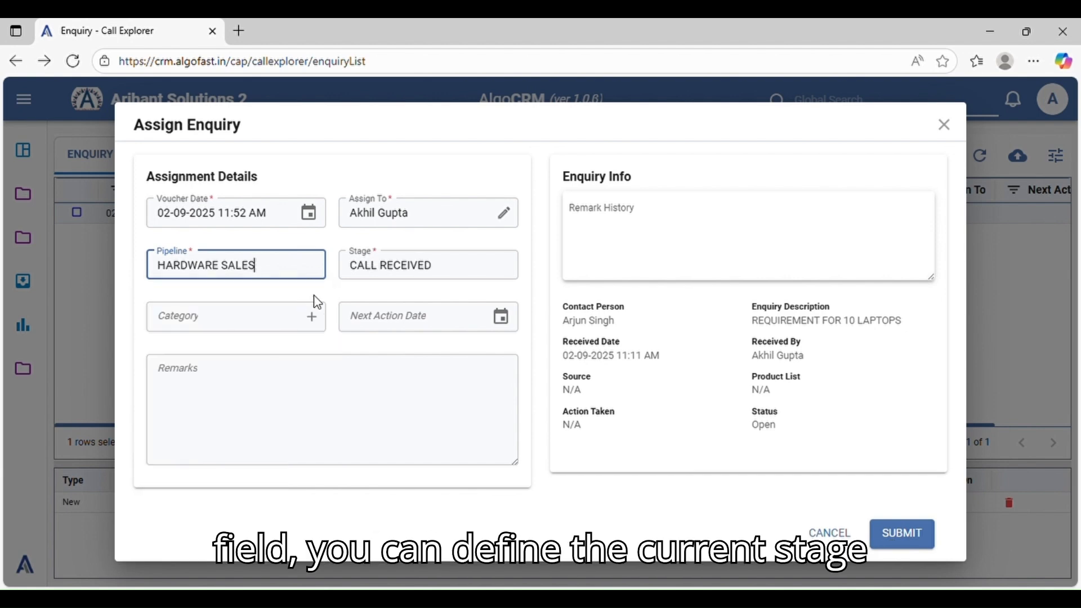
Review the Stage and Category options, then submit the assignment with stage CALL RECEIVED and no category or remarks
click(468, 270)
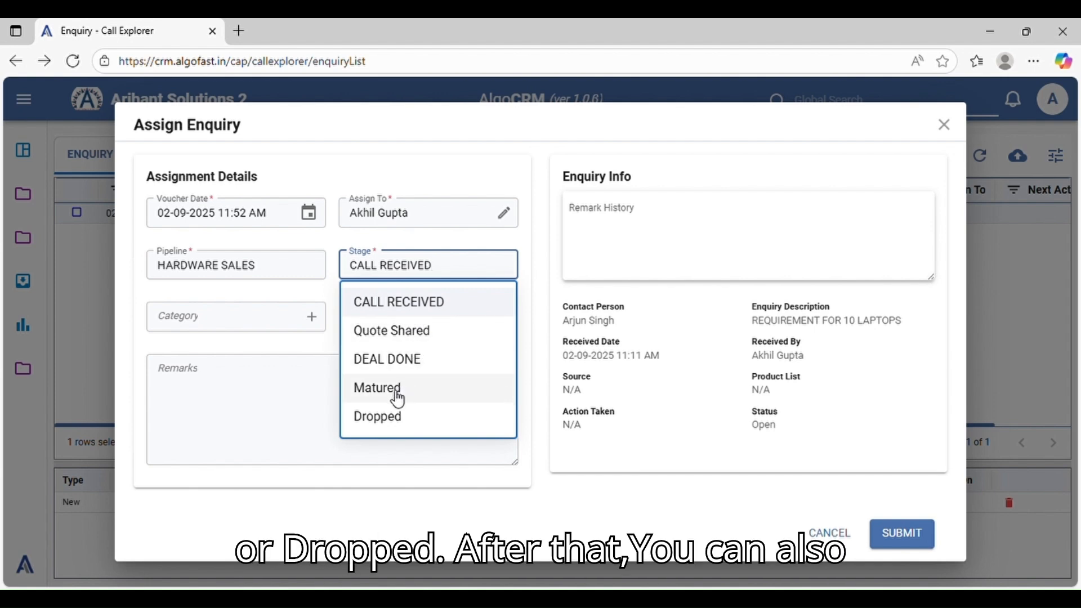
click(273, 416)
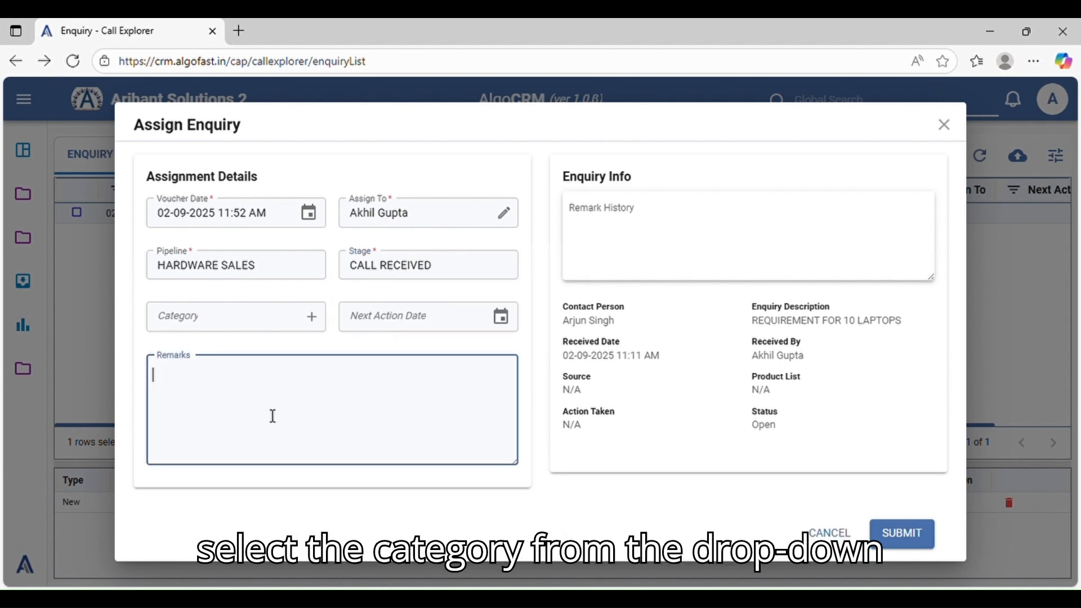
click(266, 331)
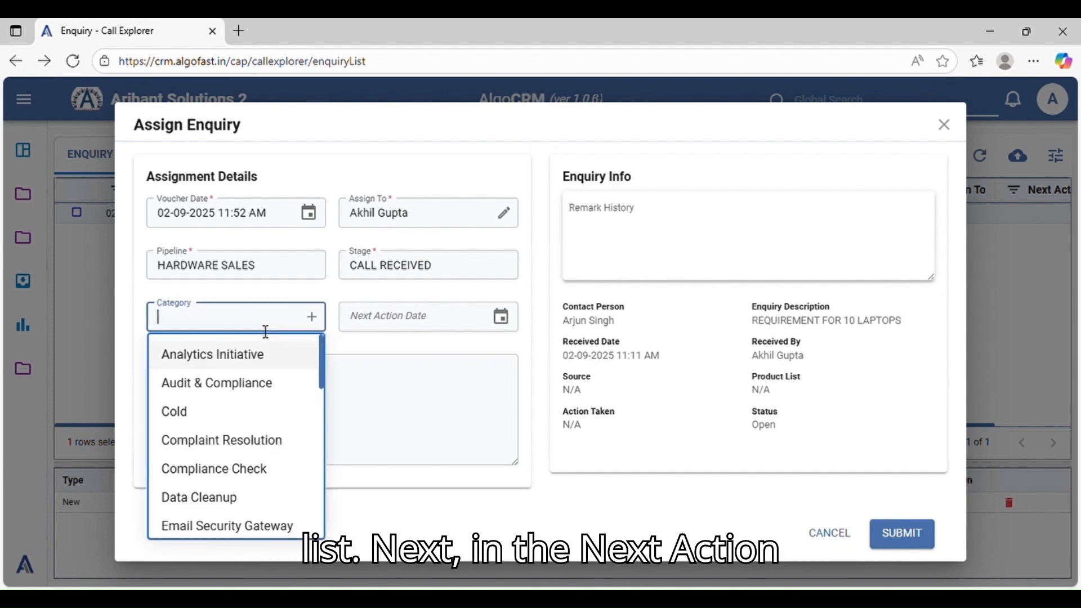
scroll(251, 405, down, 4)
scroll(198, 343, up, 4)
click(259, 367)
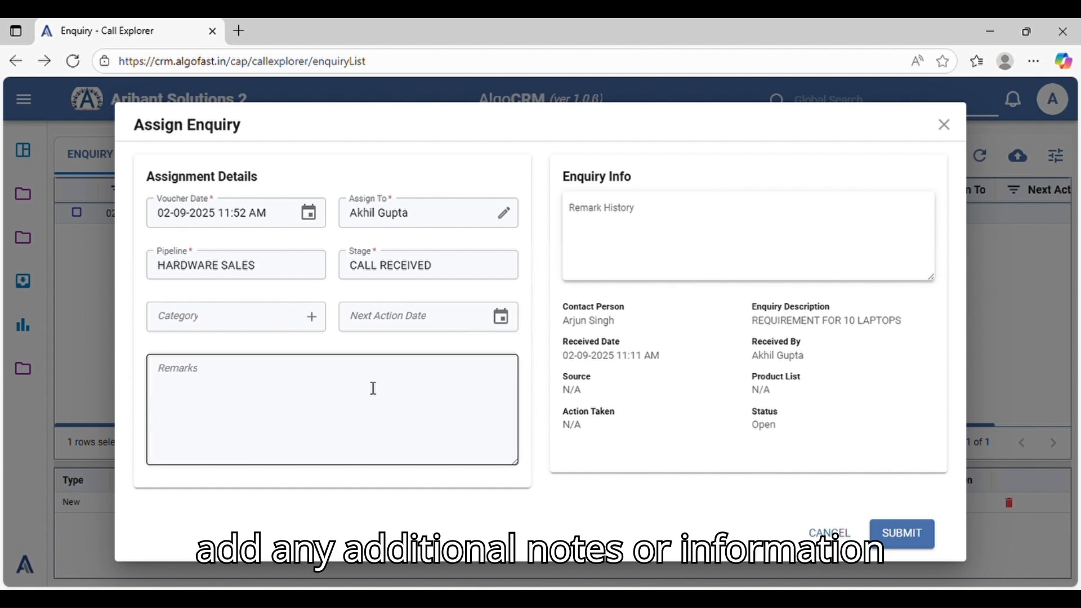
click(233, 394)
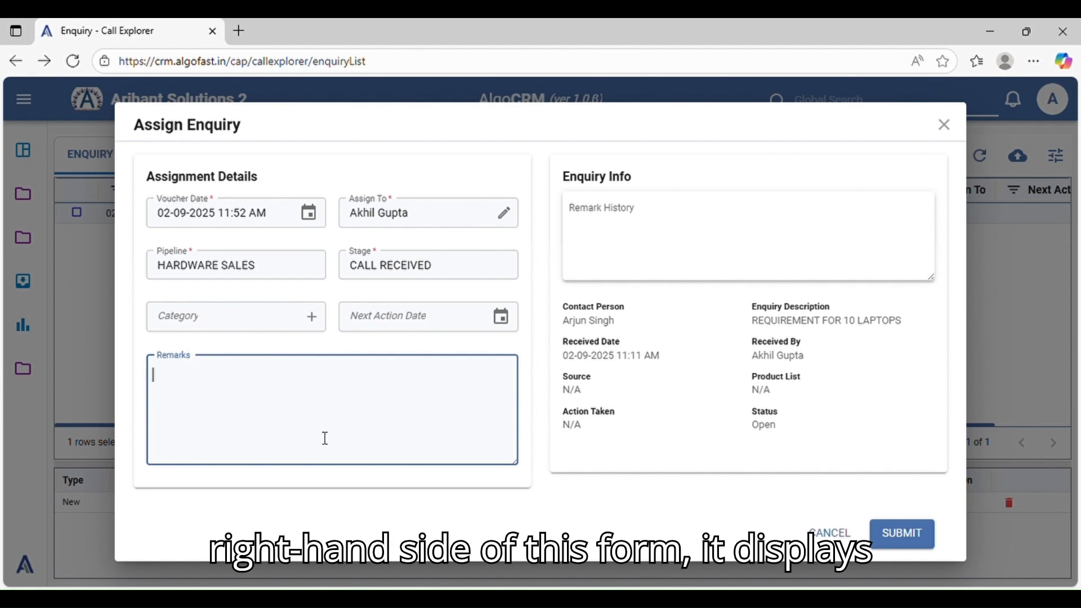
click(652, 441)
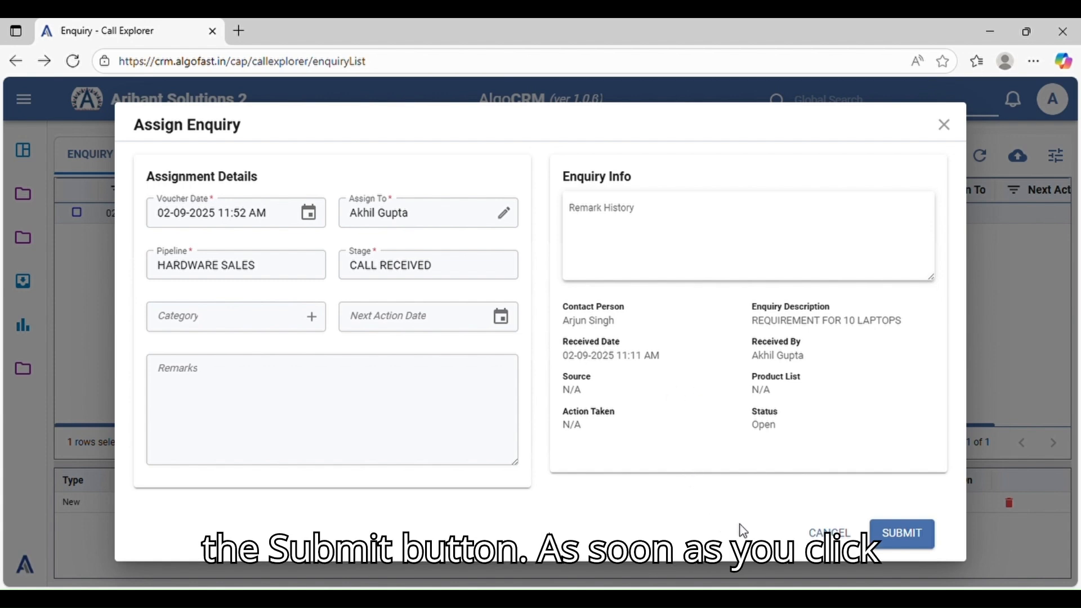
click(909, 539)
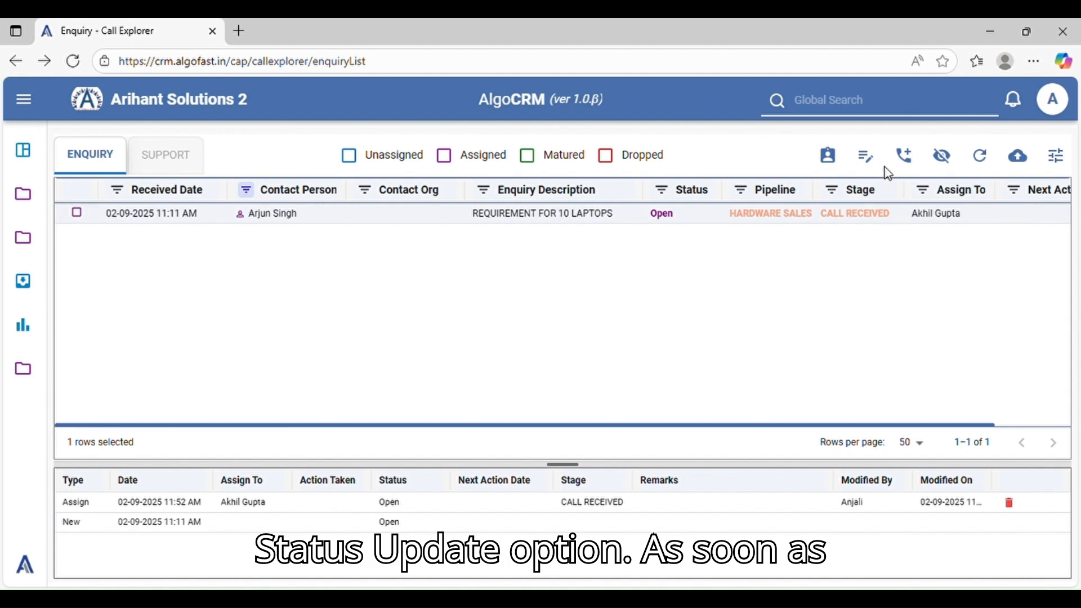
Start a status update for the "REQUIREMENT FOR 10 LAPTOPS" enquiry and reselect its current assignee in Assign To
click(867, 160)
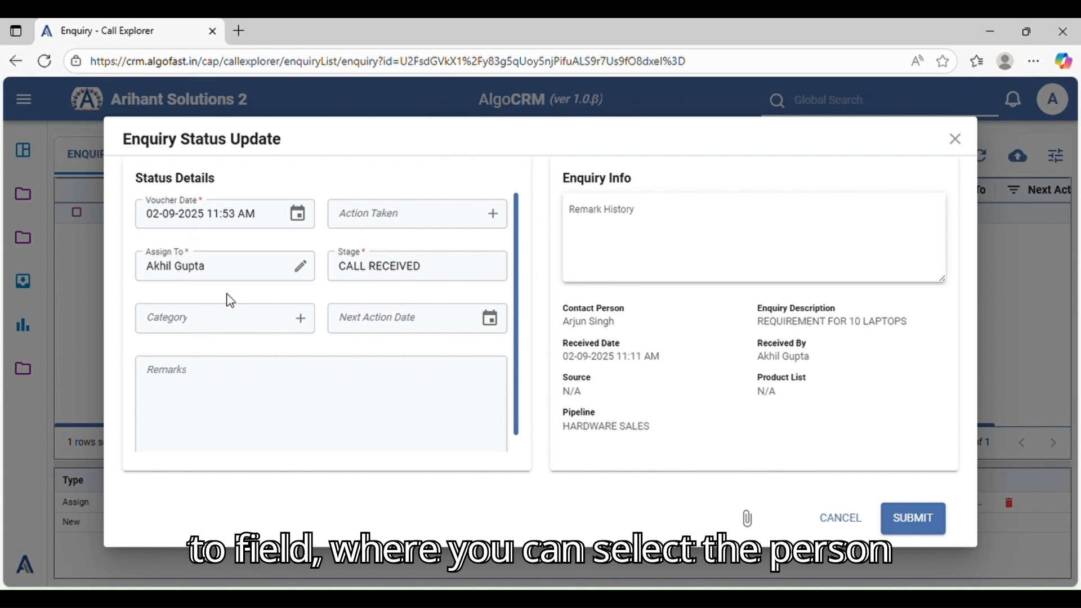
click(260, 283)
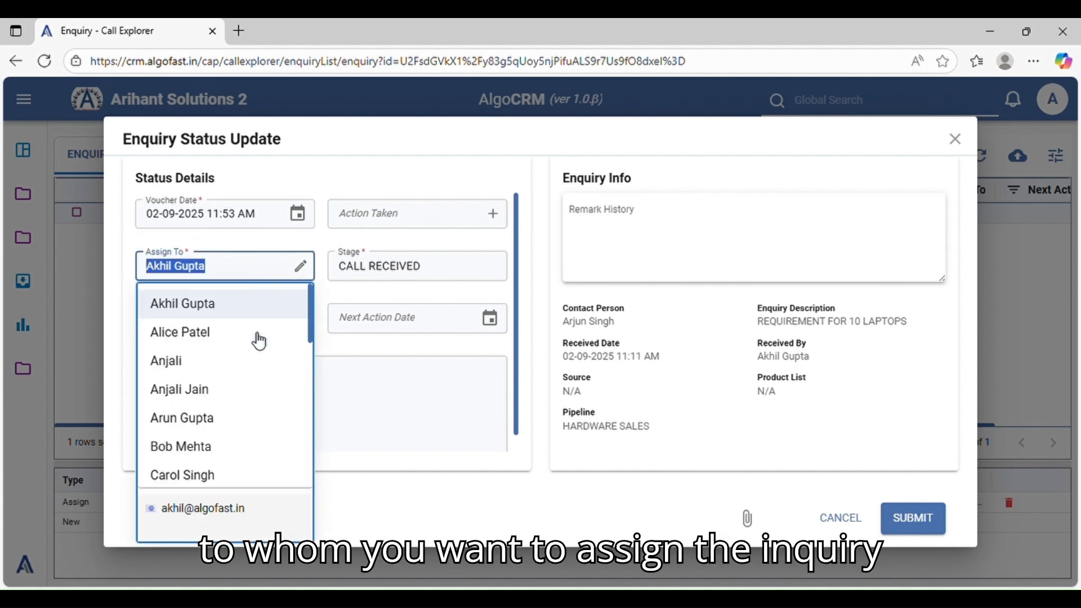
scroll(265, 405, down, 5)
scroll(254, 420, up, 5)
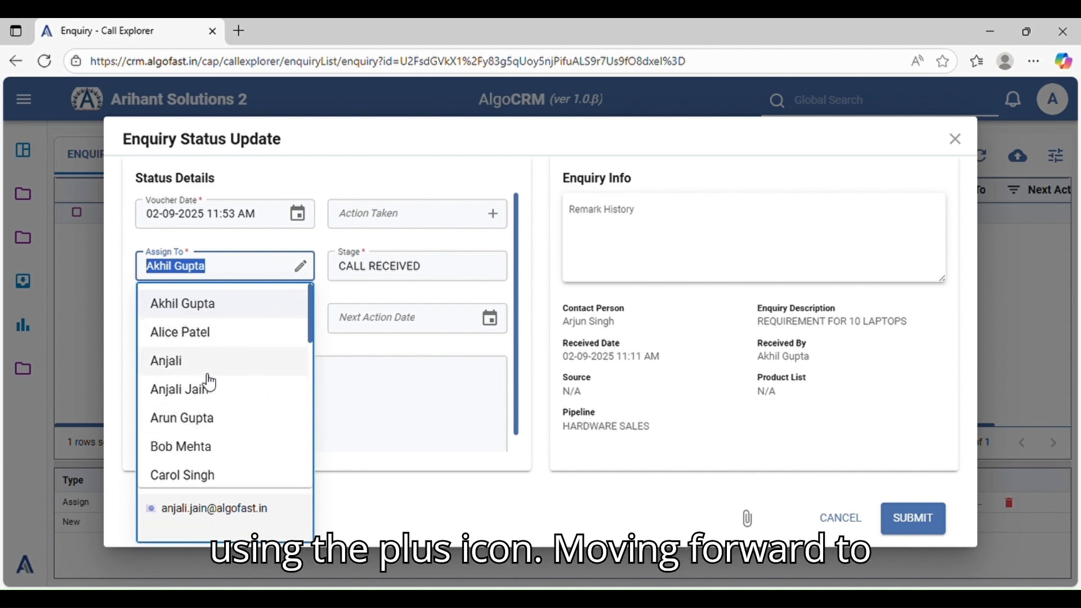
scroll(237, 378, down, 3)
key(BackSpace)
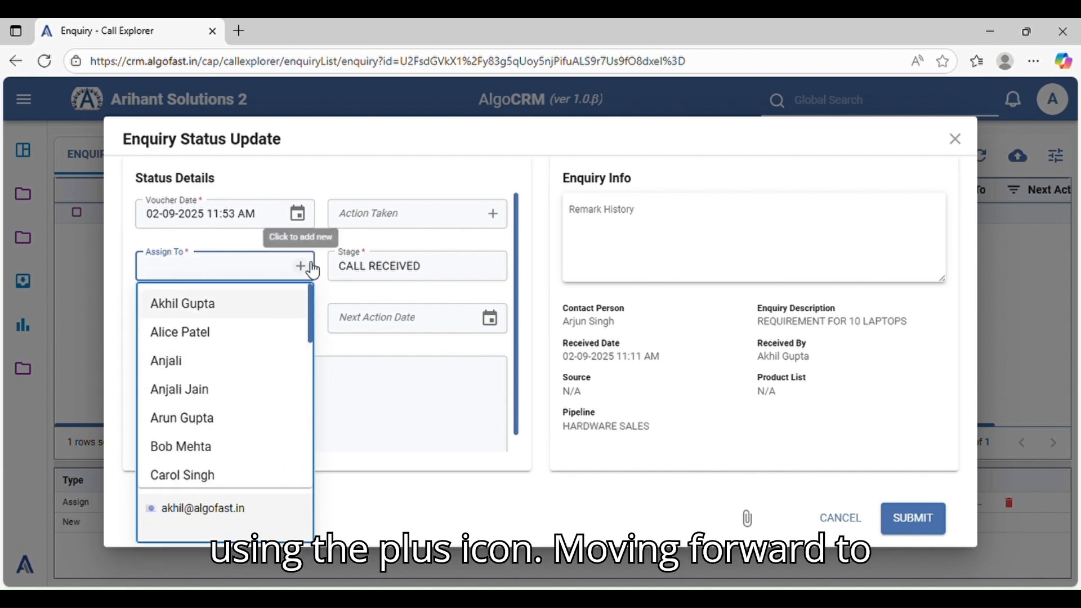
click(224, 312)
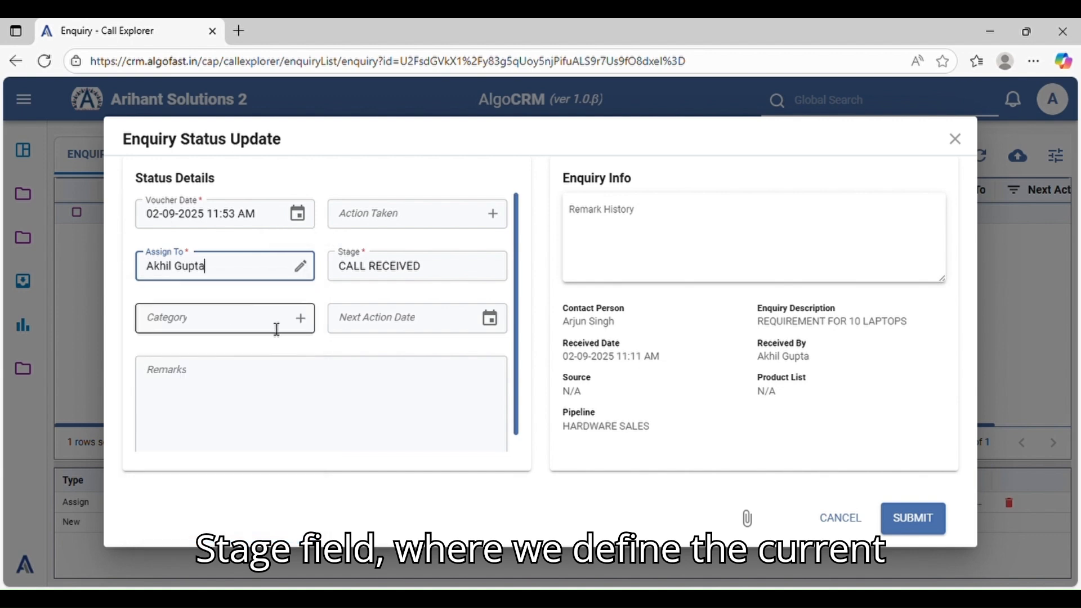
Review the Stage and Category options of the status update, keeping stage CALL RECEIVED and leaving the category empty
click(440, 278)
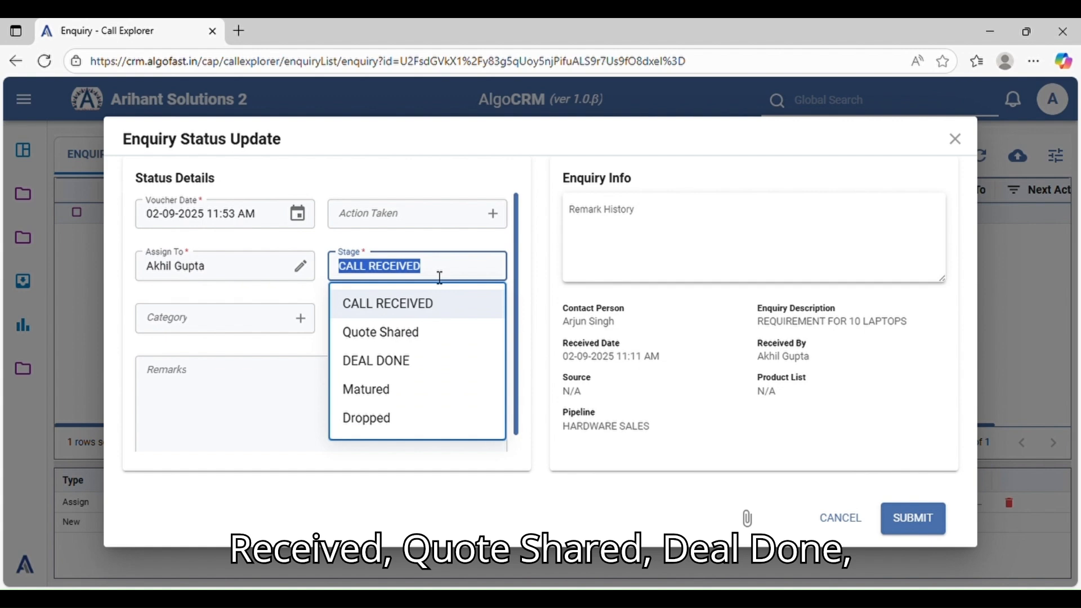
click(455, 280)
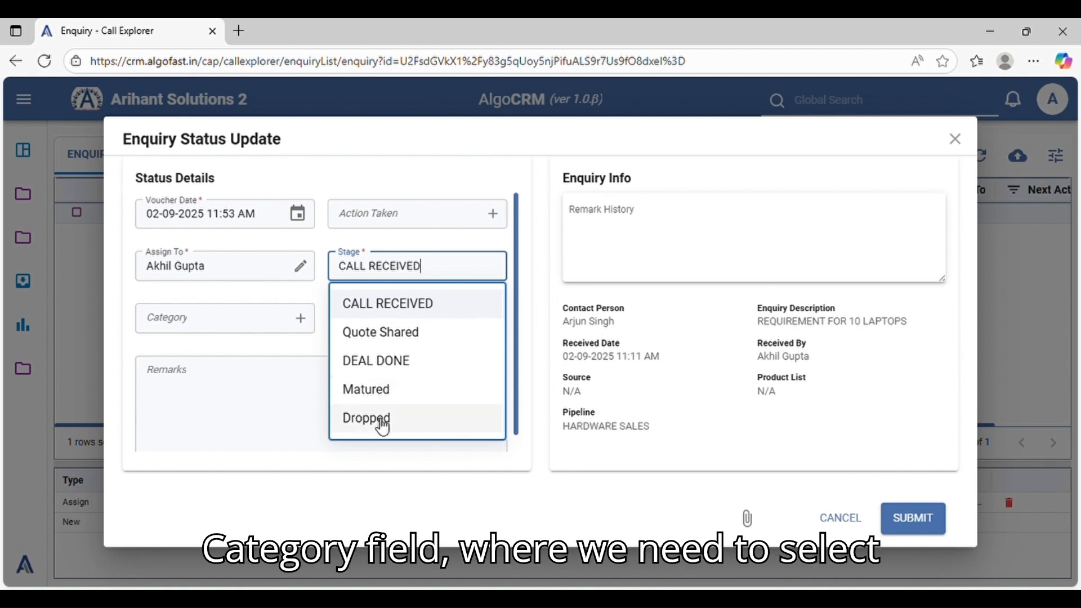
click(264, 350)
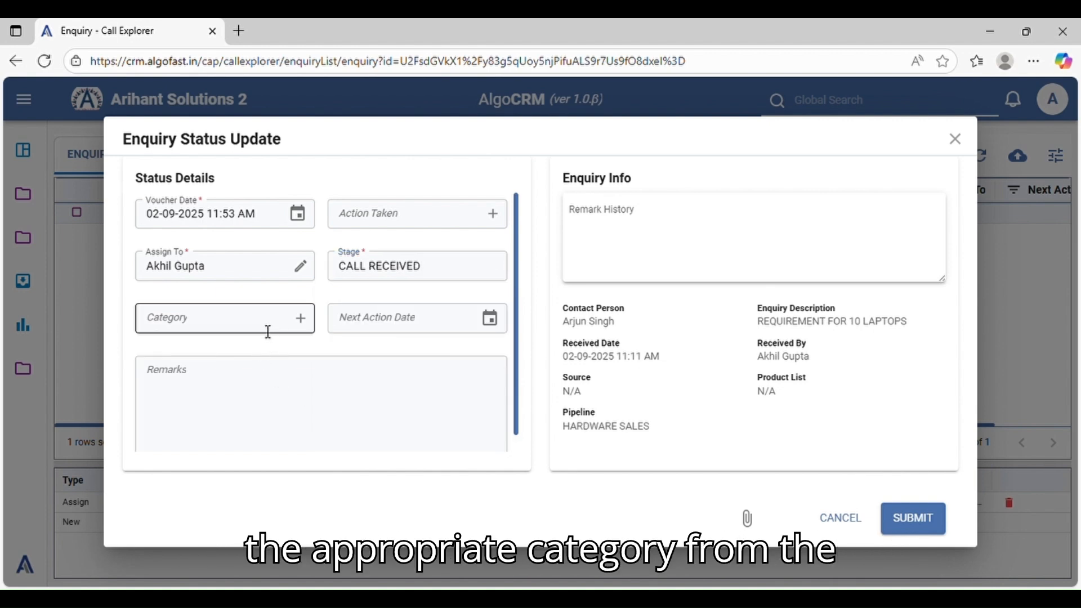
click(268, 330)
scroll(253, 410, down, 5)
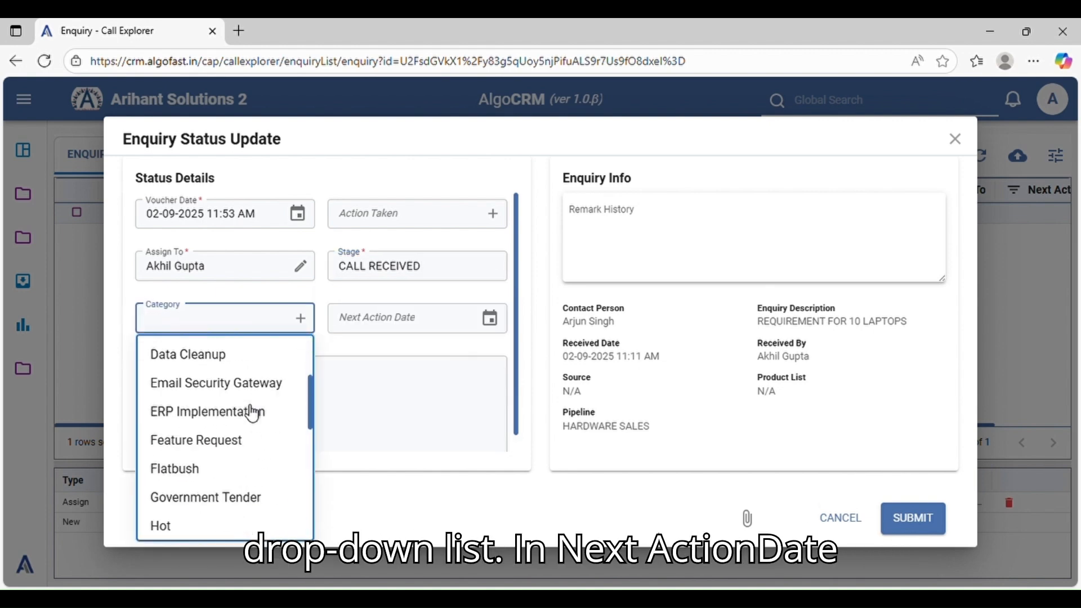
scroll(251, 412, up, 5)
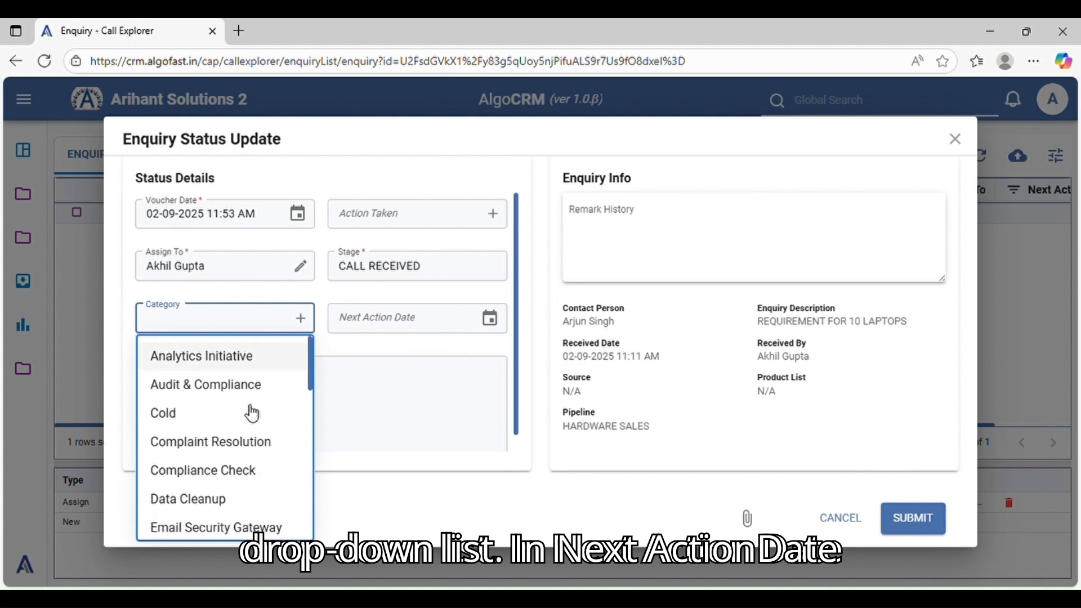
click(129, 297)
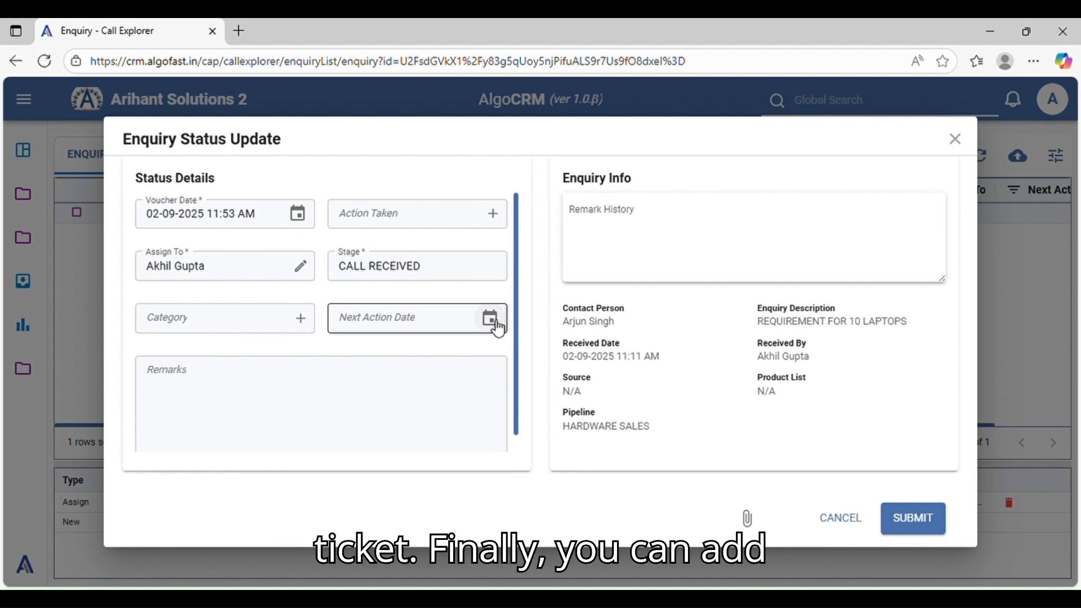
Check the status update's document list without attaching anything, then submit the update with stage CALL RECEIVED and no remarks
click(206, 400)
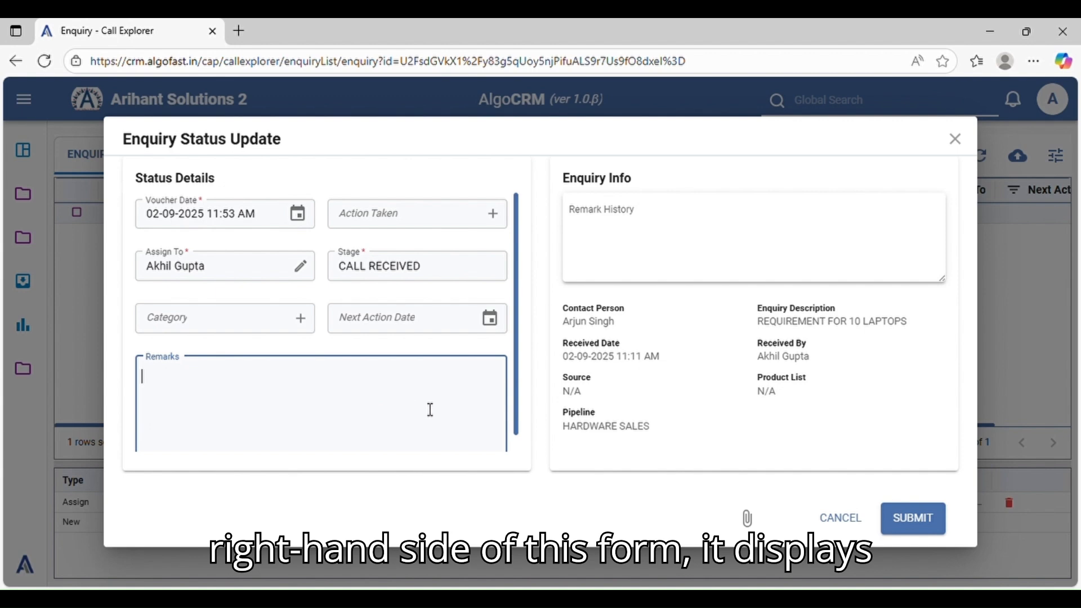
click(705, 452)
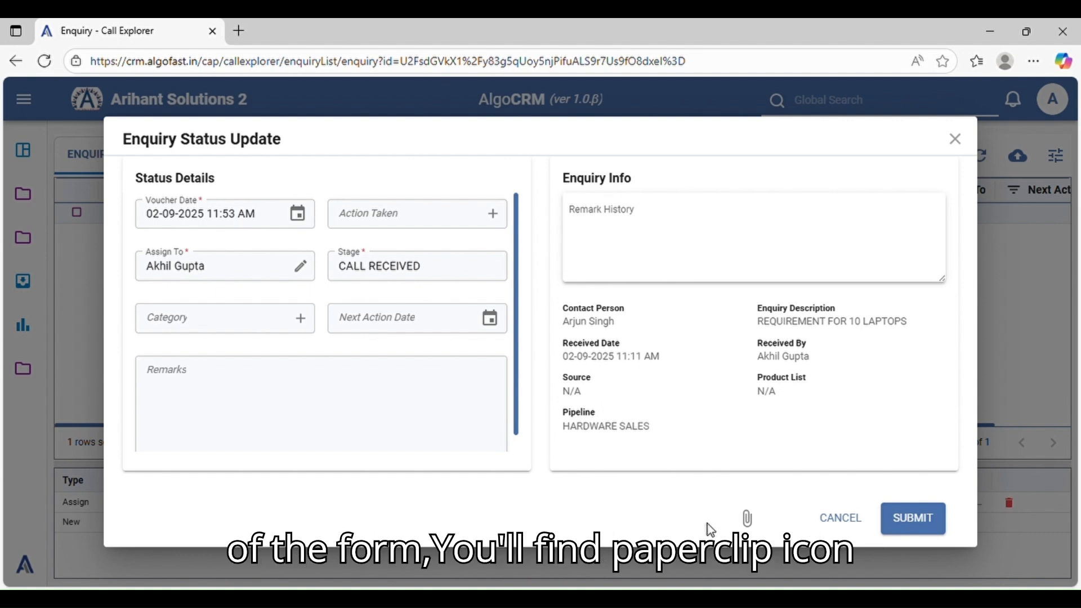
click(748, 522)
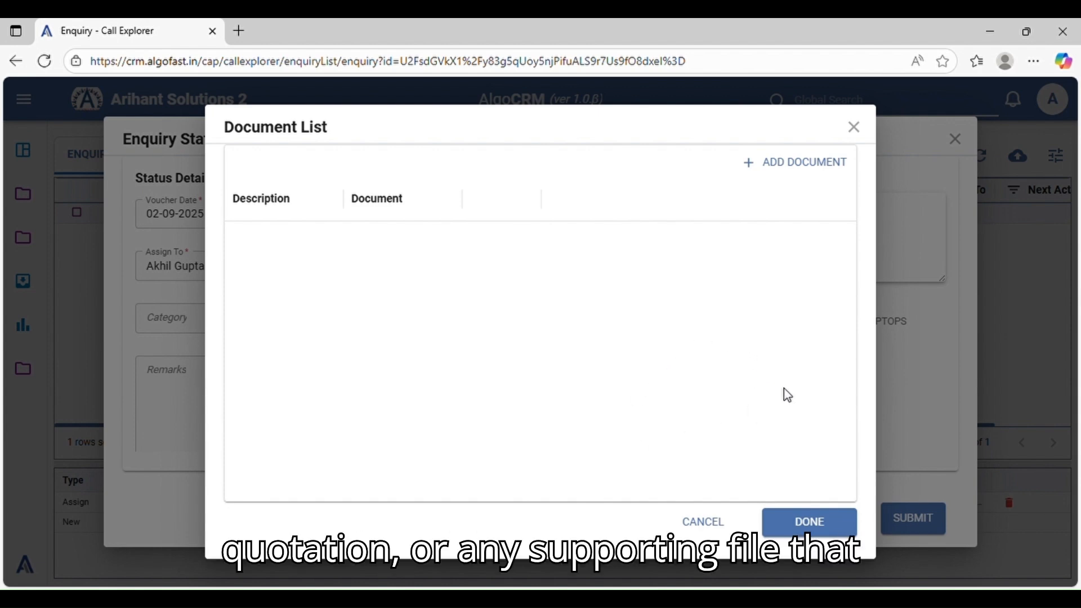
click(813, 180)
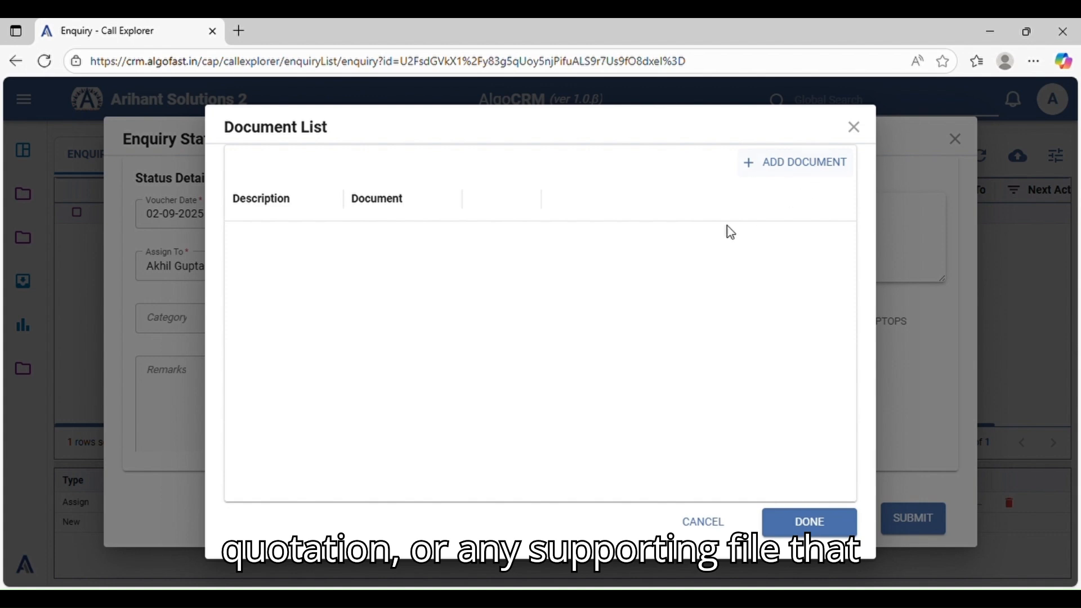
click(701, 520)
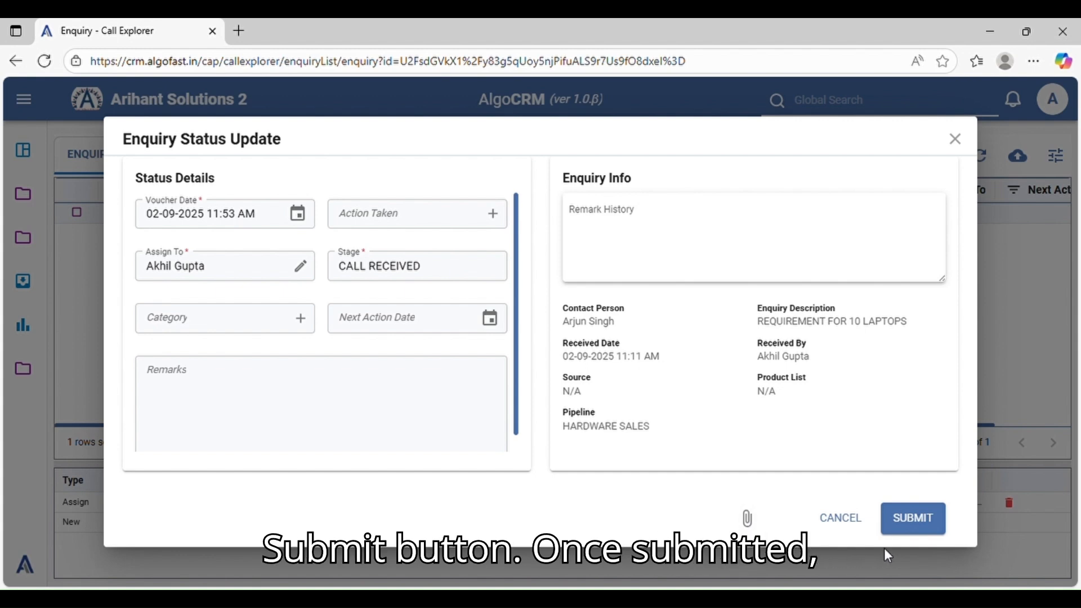
click(911, 518)
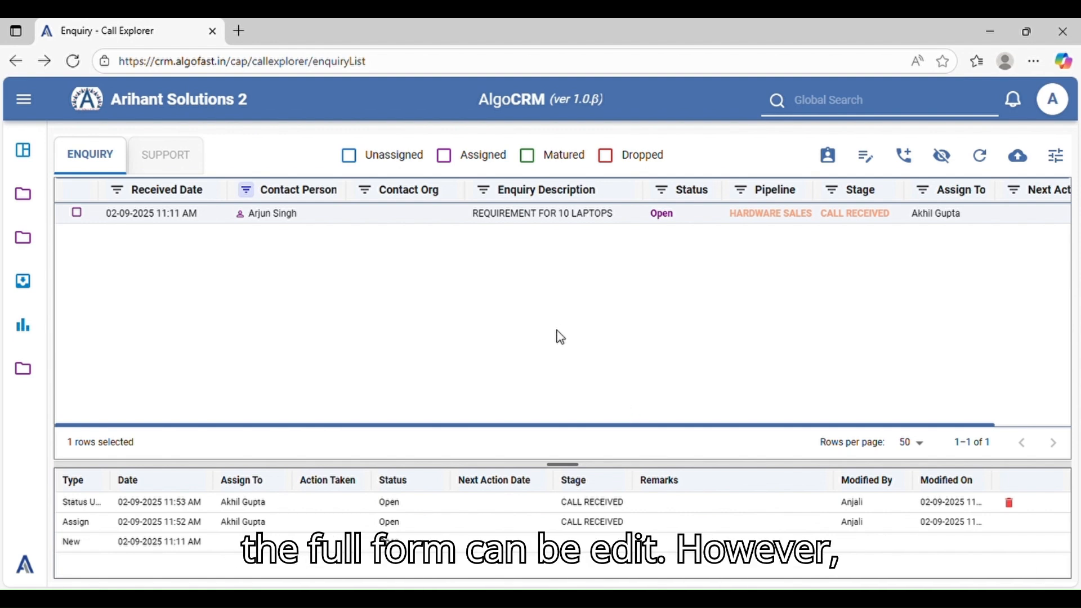
View the laptop enquiry's Status Update and New history entries in their edit forms, closing each without changes
click(449, 508)
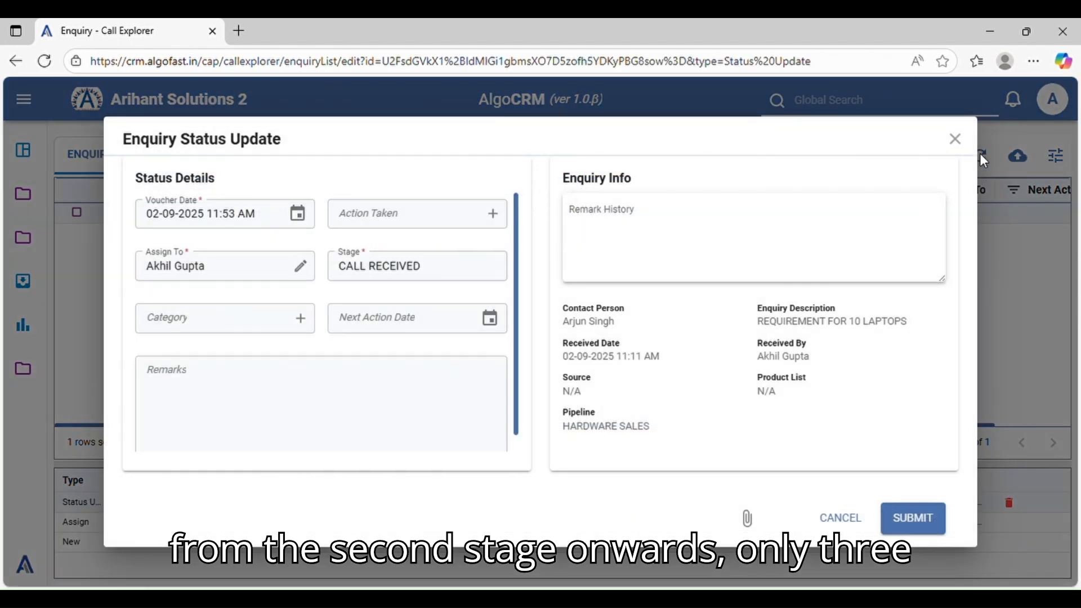
click(955, 139)
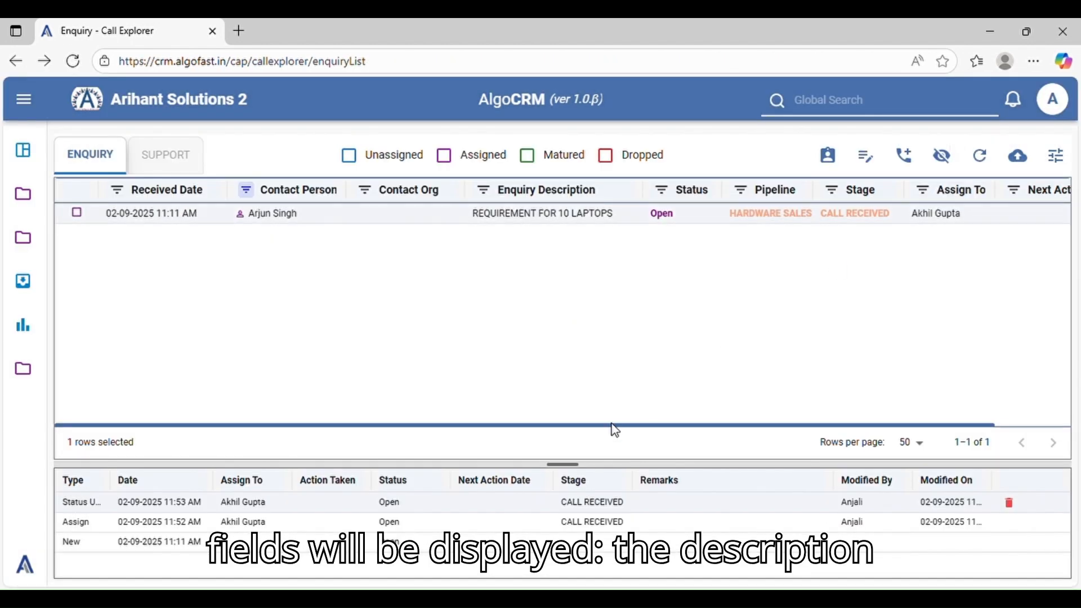
click(479, 540)
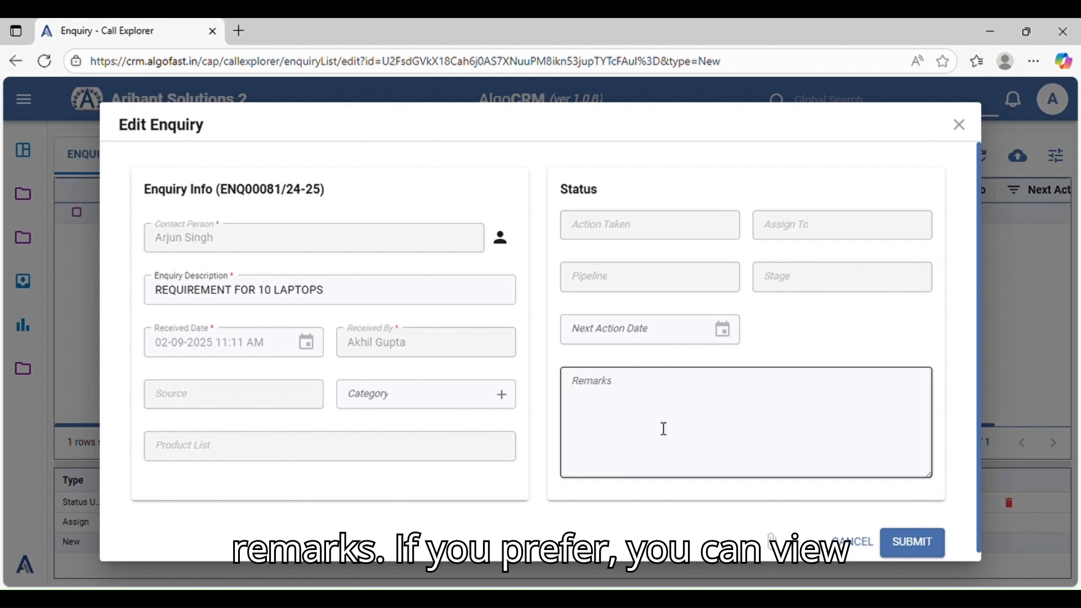
click(959, 125)
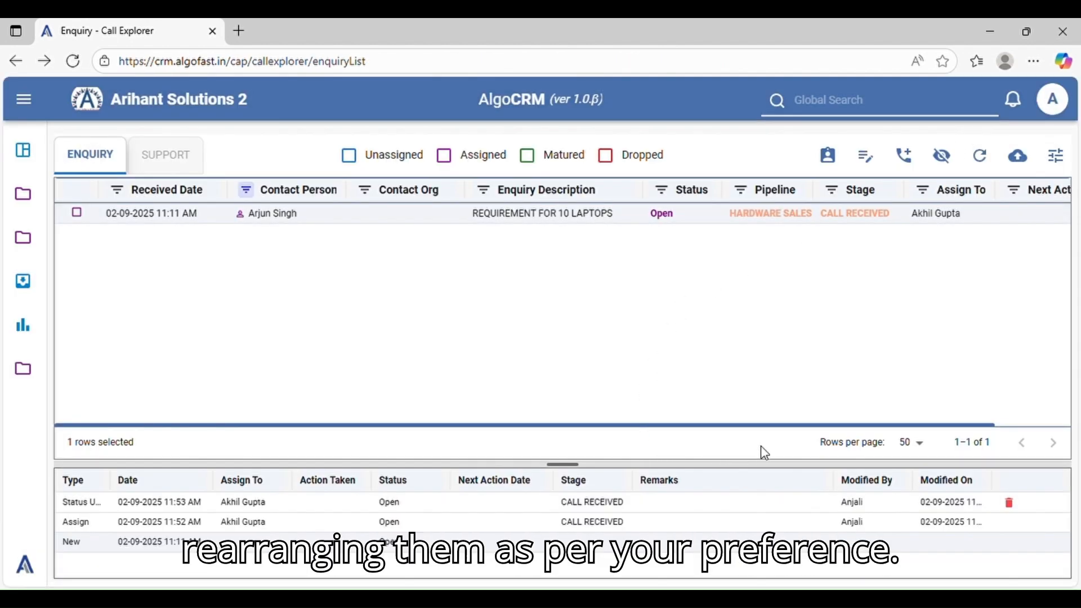
Enlarge the enquiry list slightly over the history area and review the rows-per-page options, keeping 50
drag(747, 466, 753, 490)
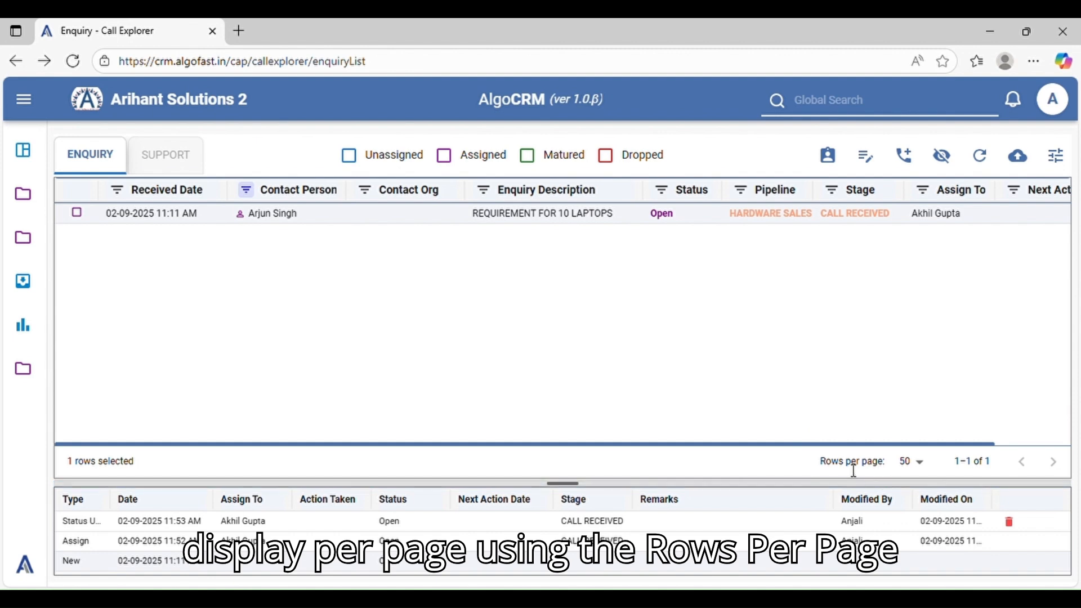
click(920, 463)
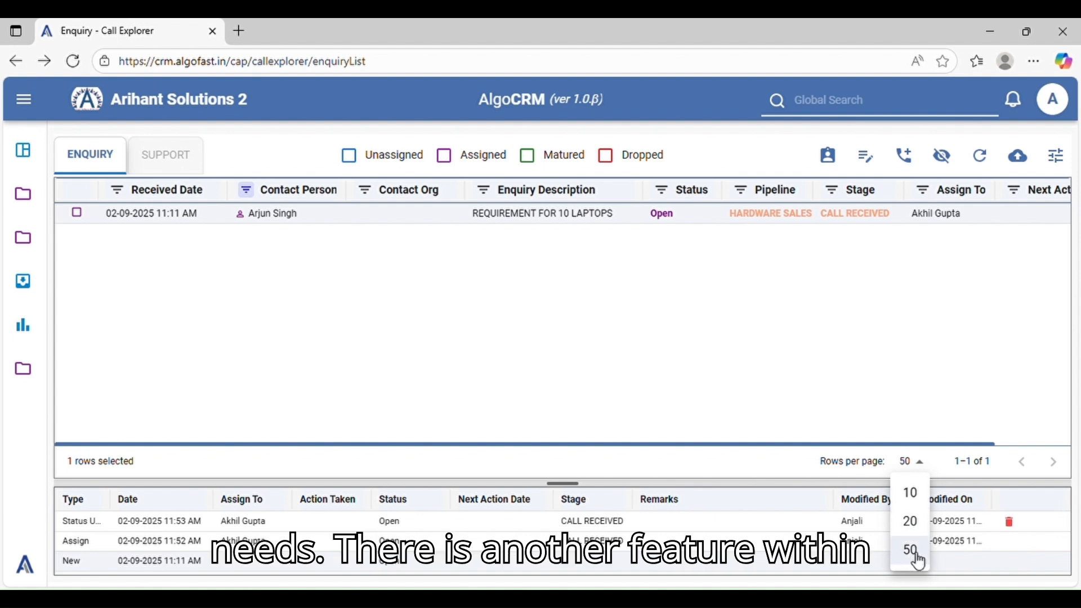
click(761, 380)
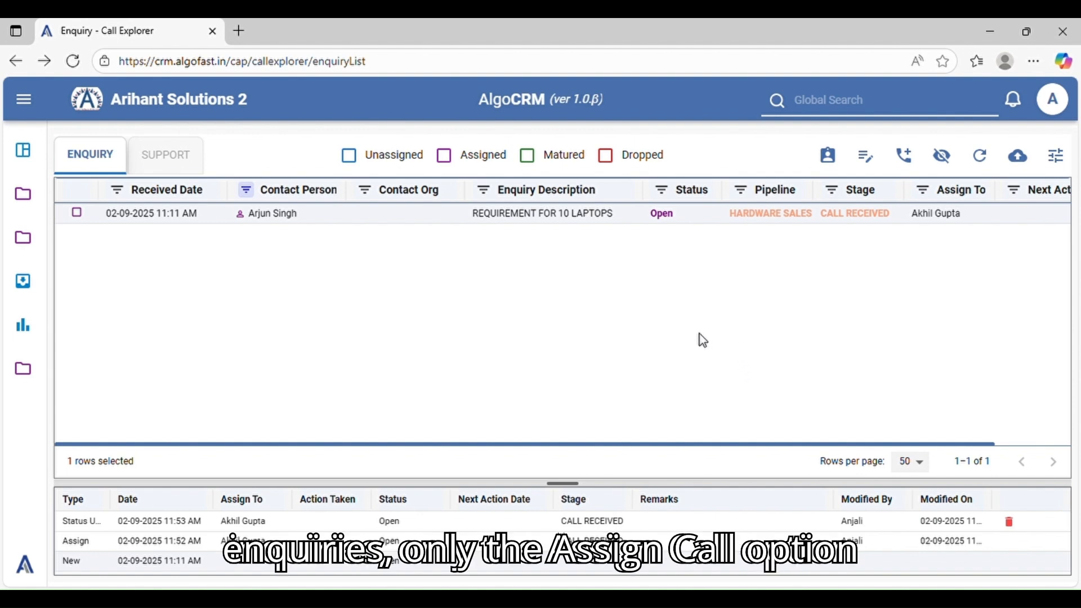
Show only assigned enquiries and select the first two to check which actions are available for them
click(444, 156)
click(79, 213)
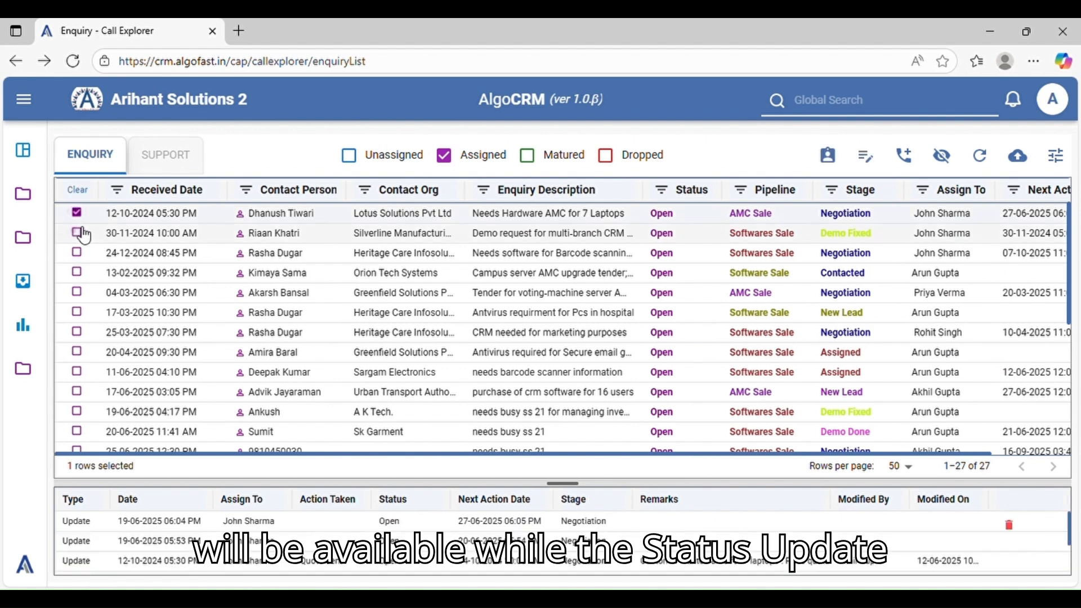
click(79, 231)
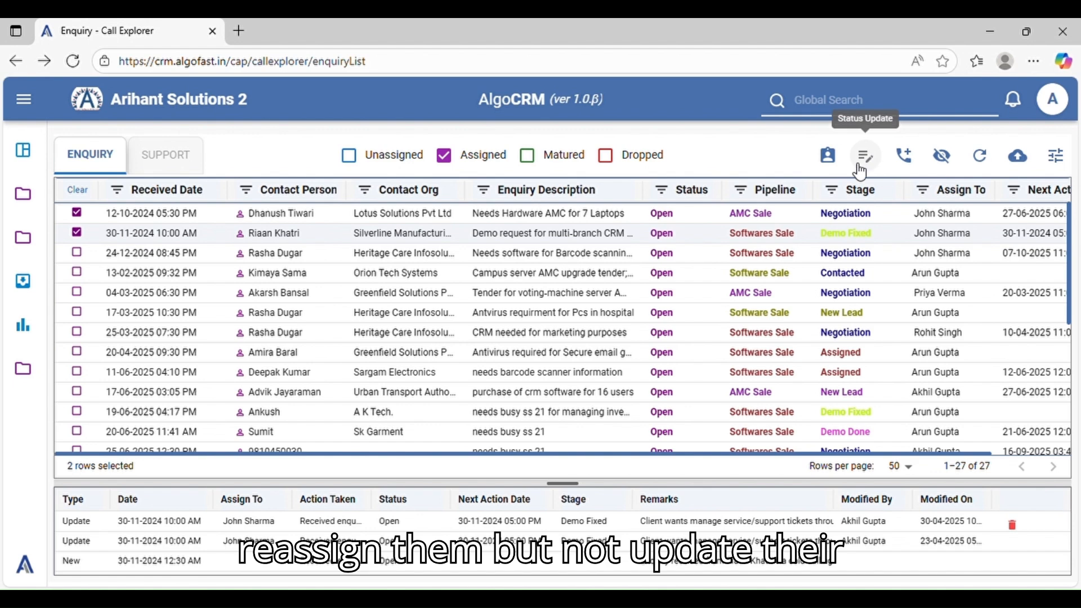
Show only unassigned enquiries and select the second and third to check which actions are available for them
click(349, 155)
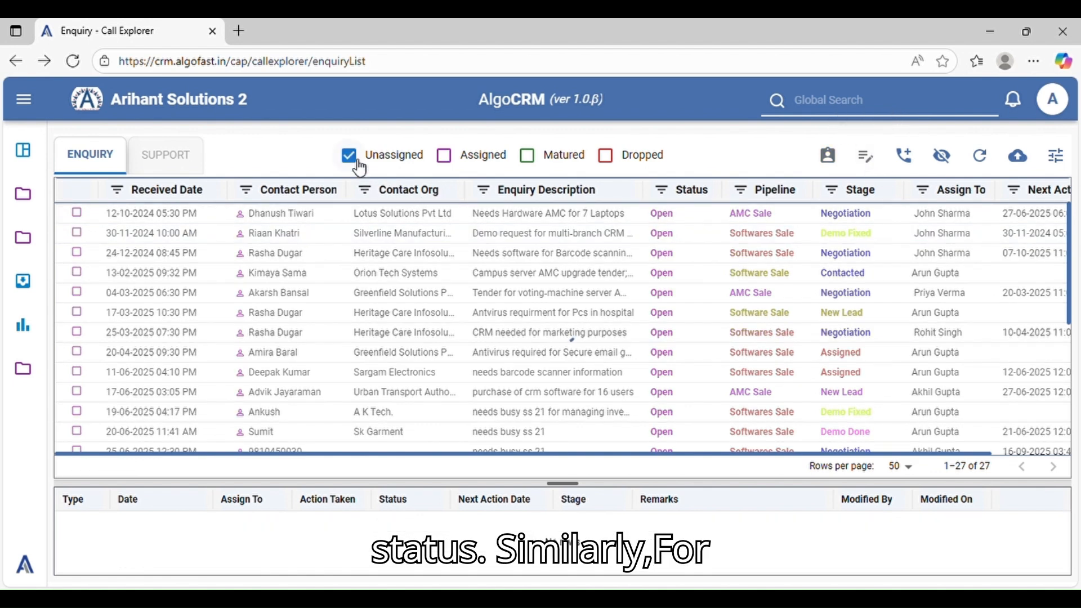
click(77, 233)
click(77, 253)
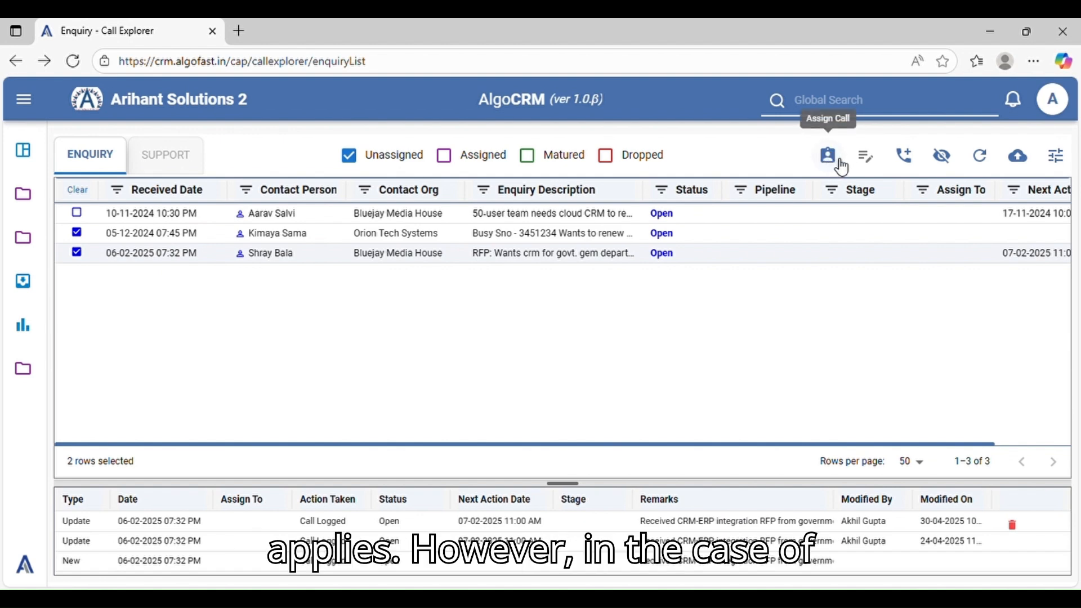
Show only matured enquiries and select the first two to check which actions are available for them
click(528, 158)
click(77, 213)
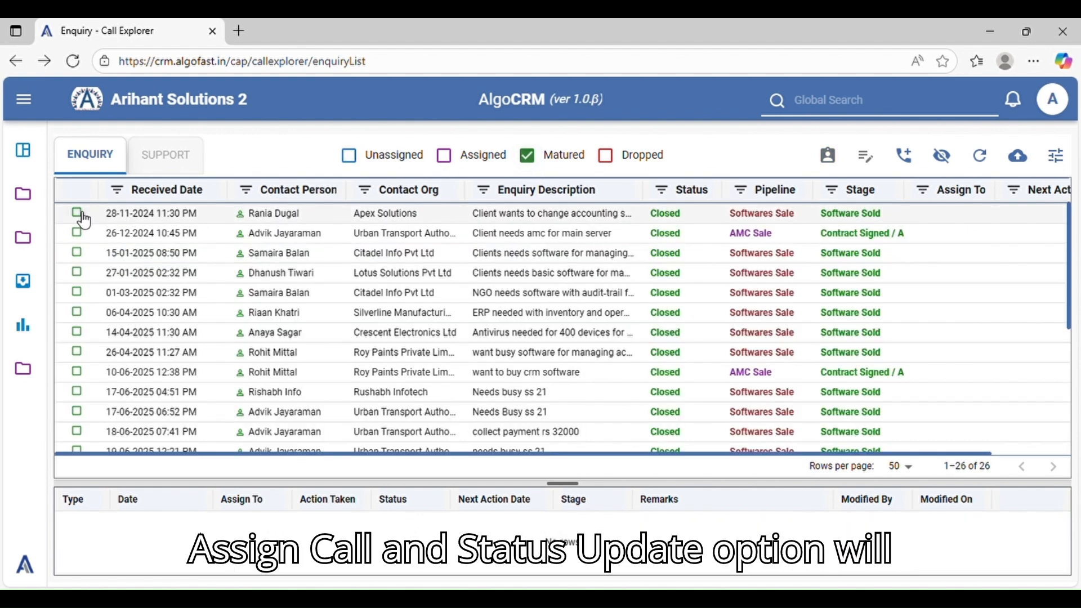
click(77, 233)
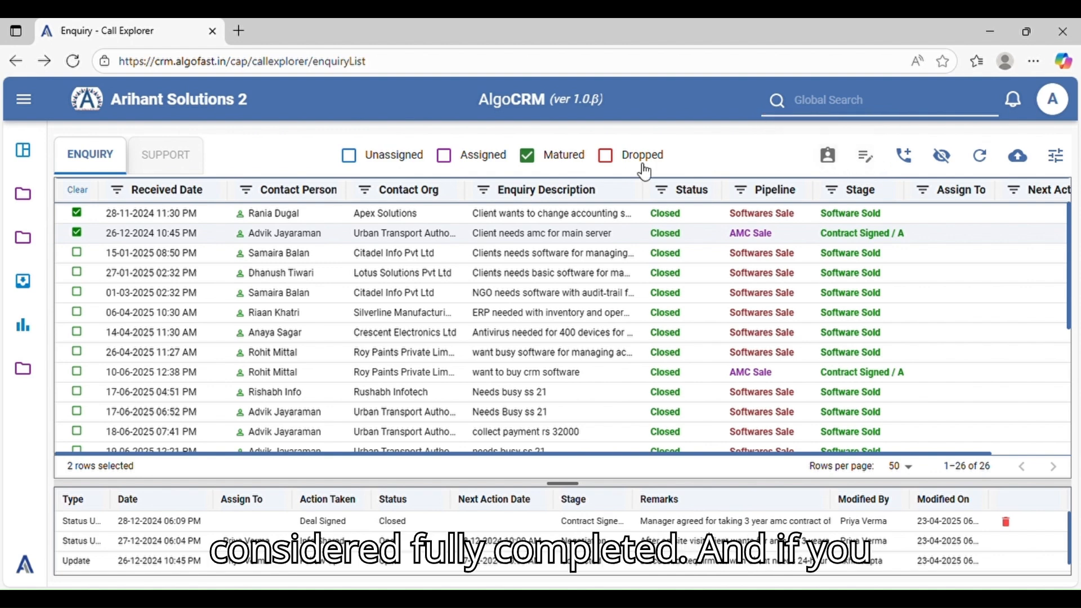
Show only dropped enquiries and select the first two to check which actions are available for them
click(606, 156)
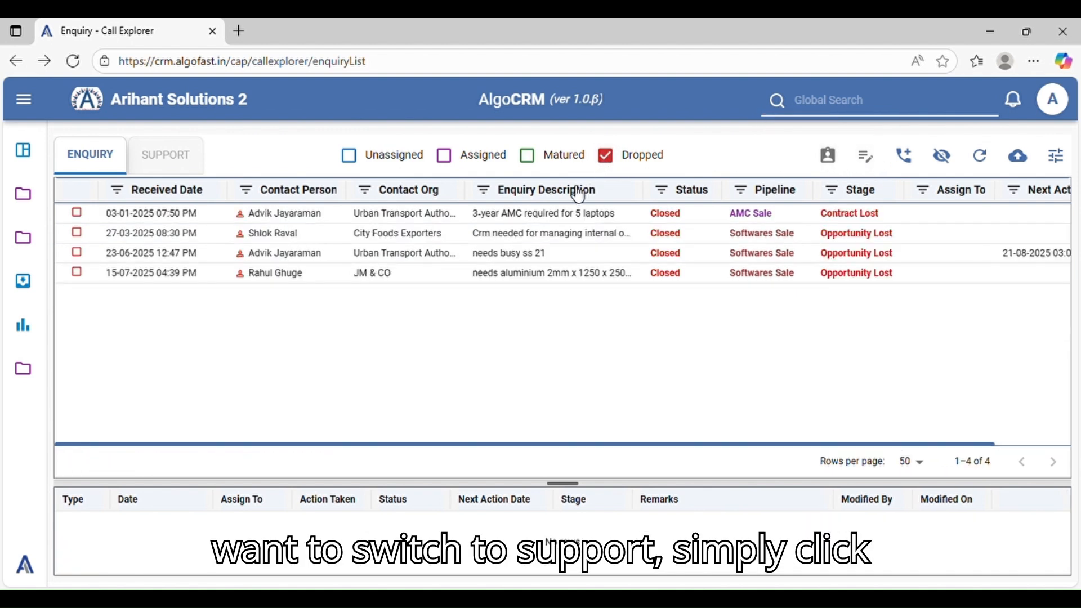
click(78, 212)
click(77, 232)
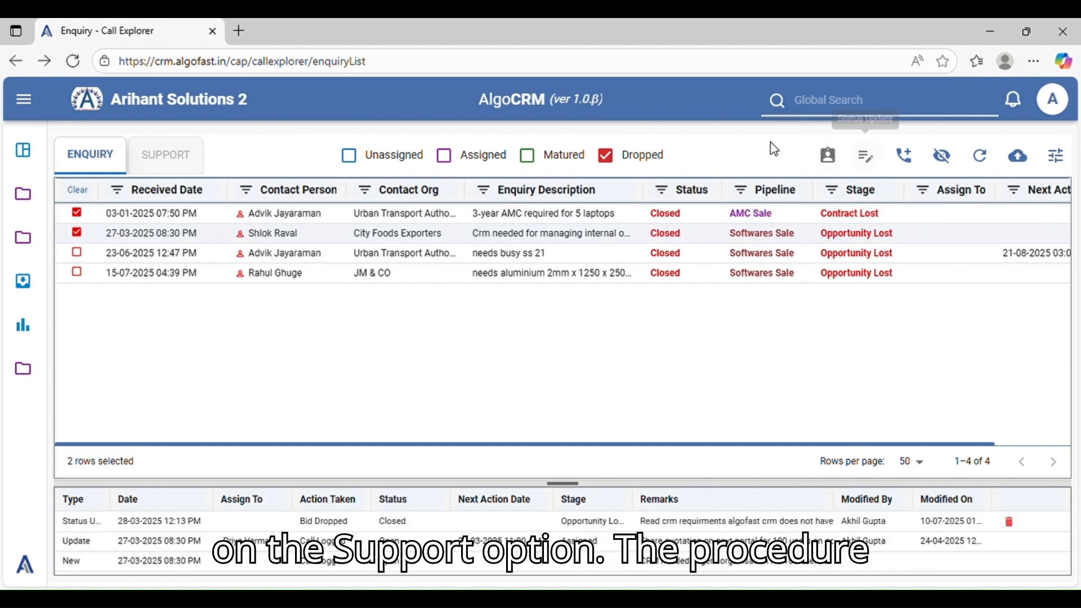
Switch to the support tickets, browse the list and sort it by Received Date with the newest first
click(179, 166)
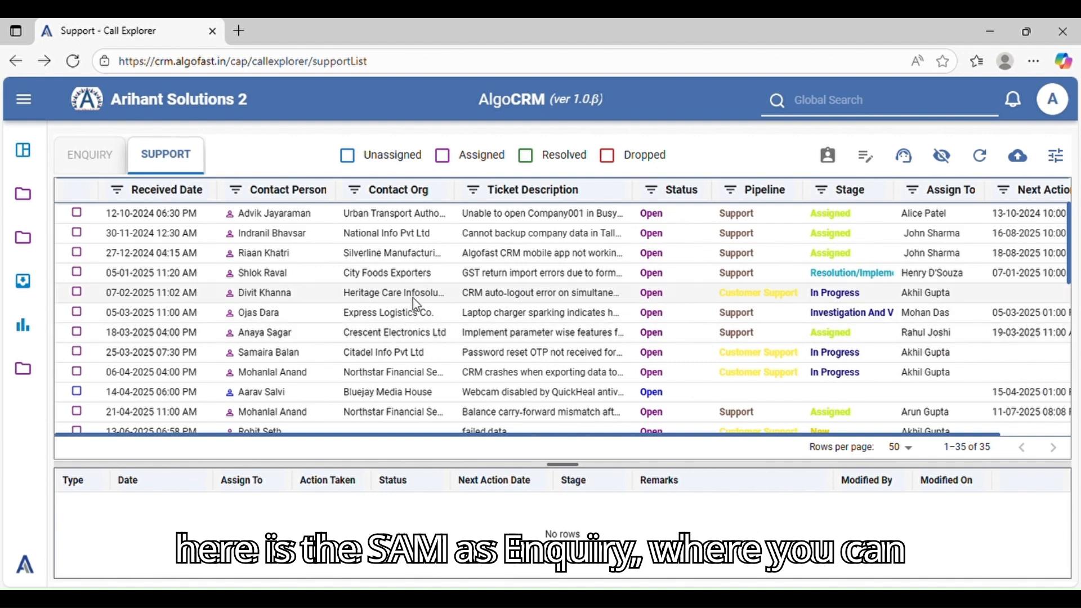
scroll(526, 298, down, 3)
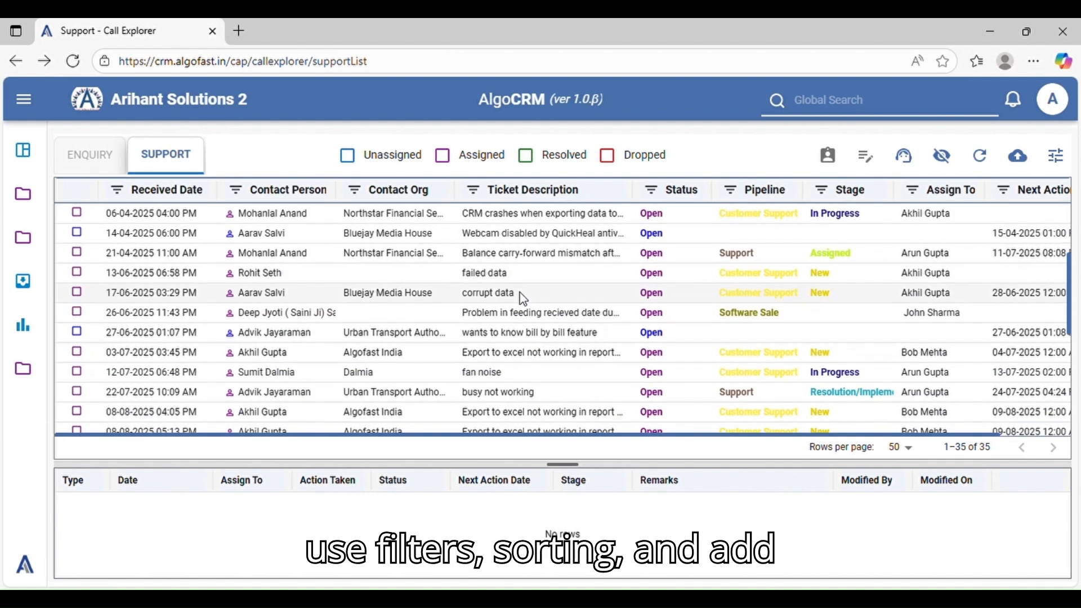
scroll(526, 298, up, 3)
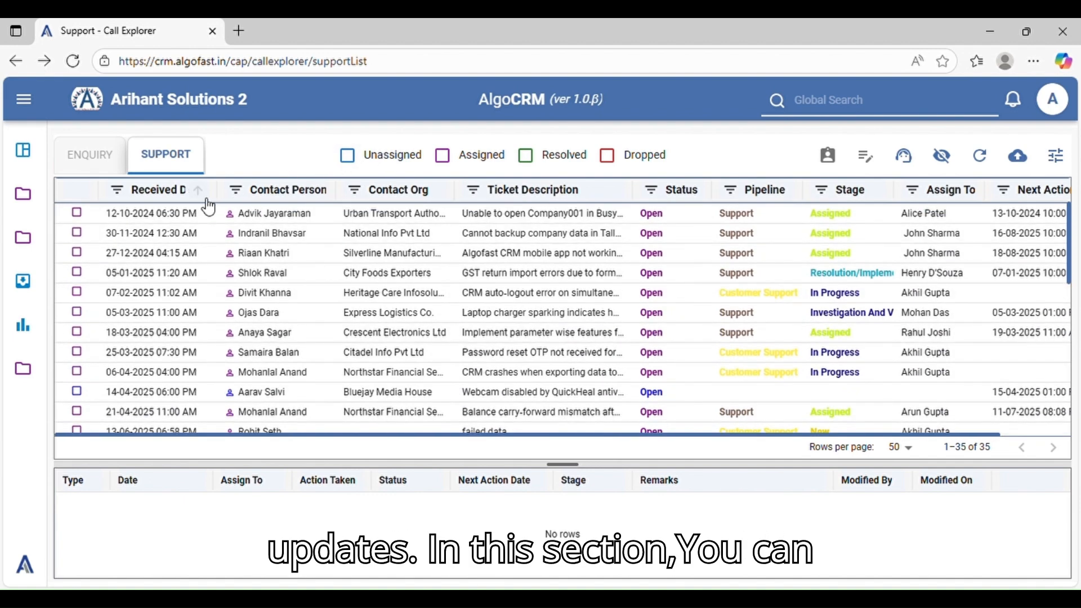
click(210, 201)
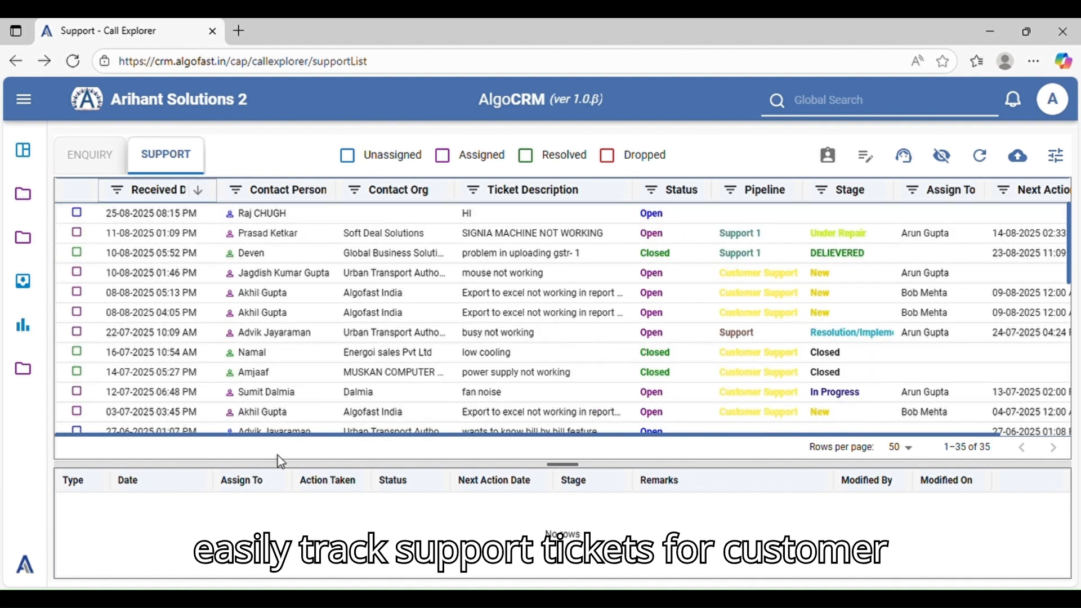
Enlarge the support ticket list slightly over the history area and look through the sorted tickets
drag(456, 469, 483, 477)
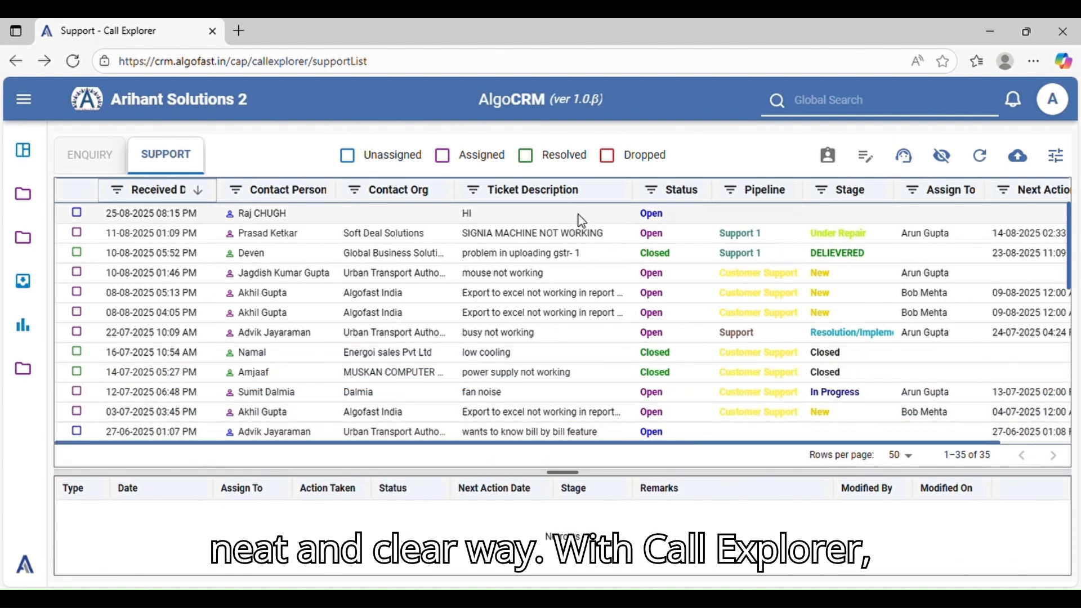
scroll(654, 315, down, 3)
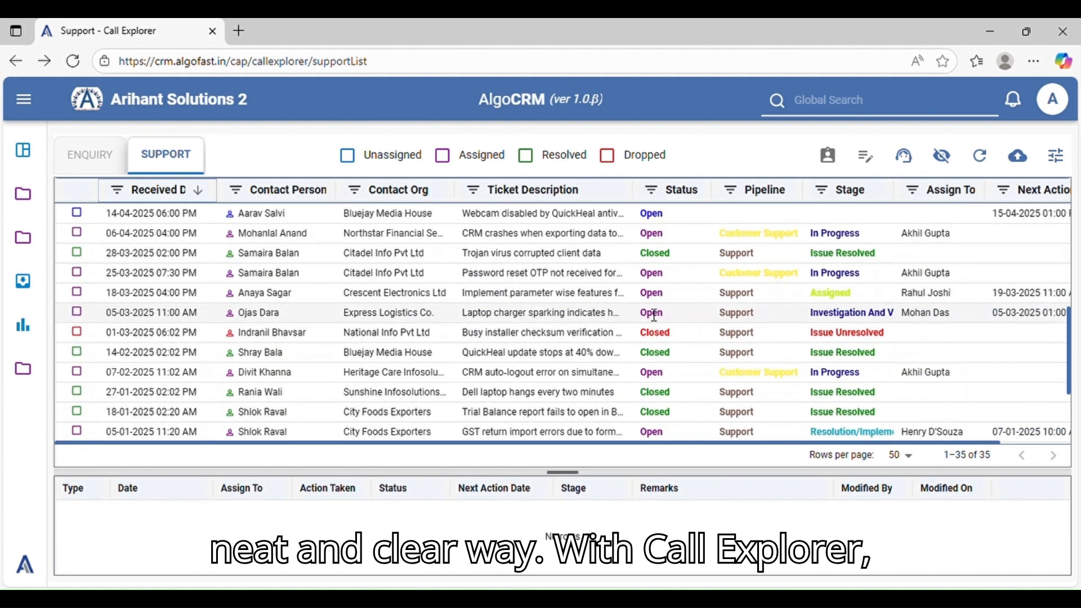
scroll(647, 332, up, 6)
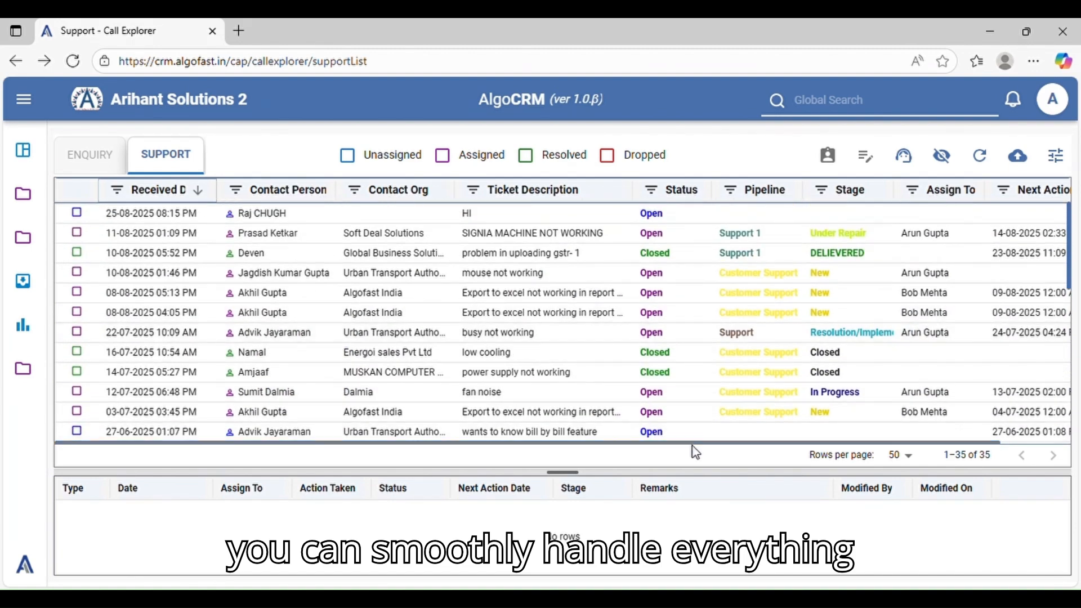